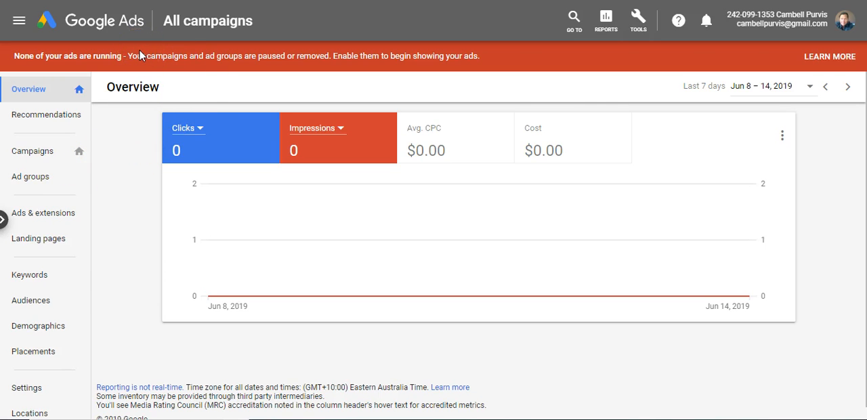
Start creating a new campaign from the account's list of campaigns.
click(46, 152)
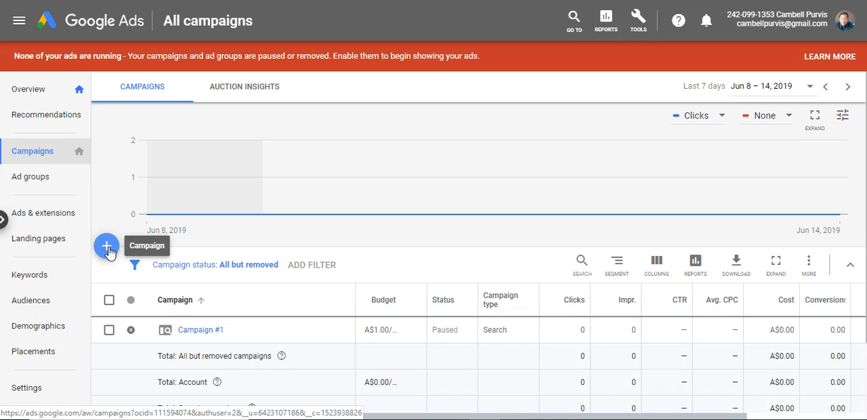
click(107, 248)
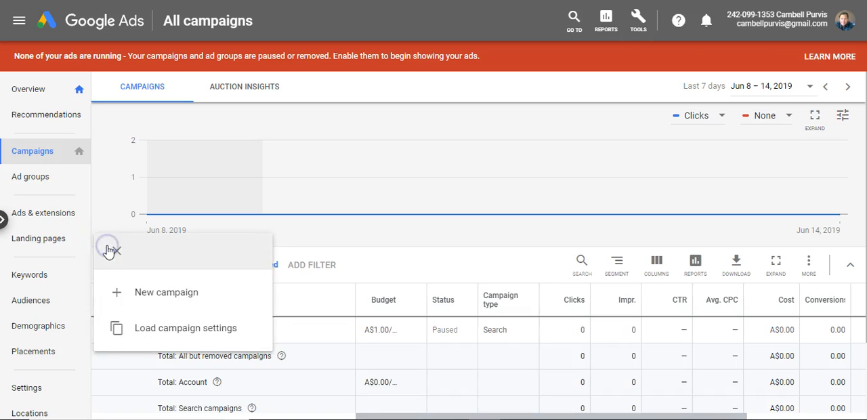
click(156, 294)
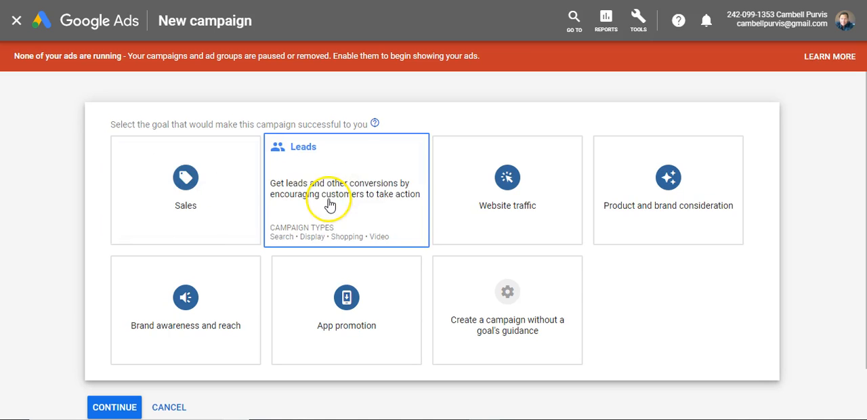
Choose Leads as the campaign goal and Video as the campaign type, and continue to the campaign settings.
click(352, 189)
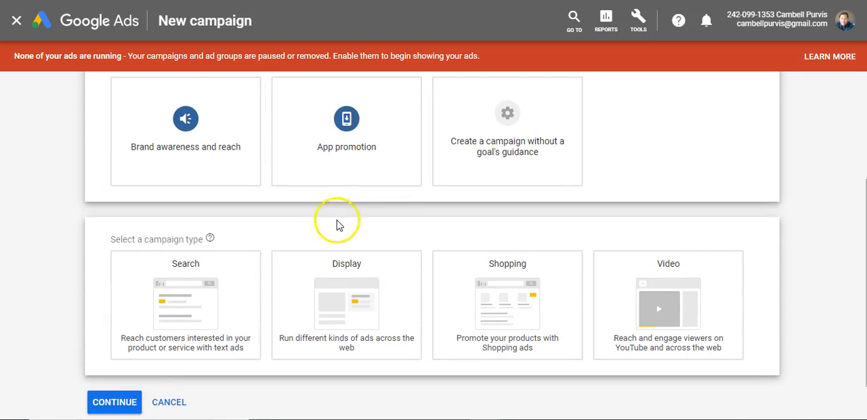
scroll(302, 220, down, 1)
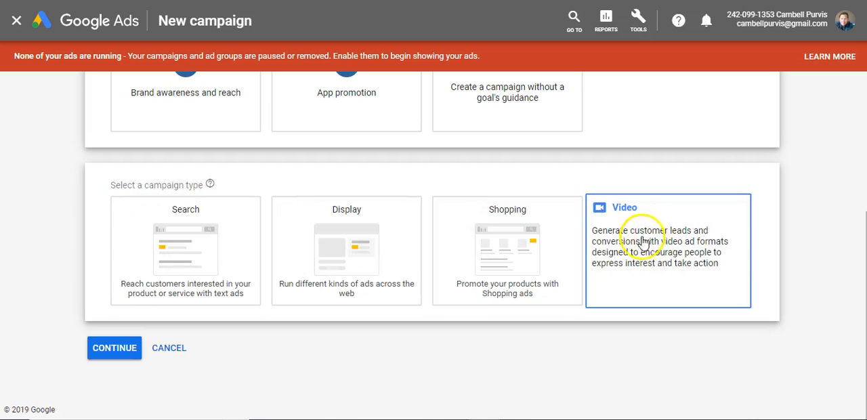
click(656, 252)
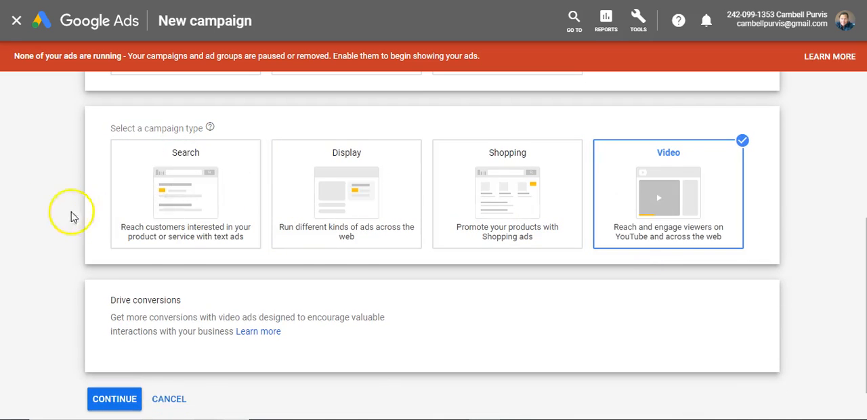
scroll(30, 230, down, 1)
click(114, 347)
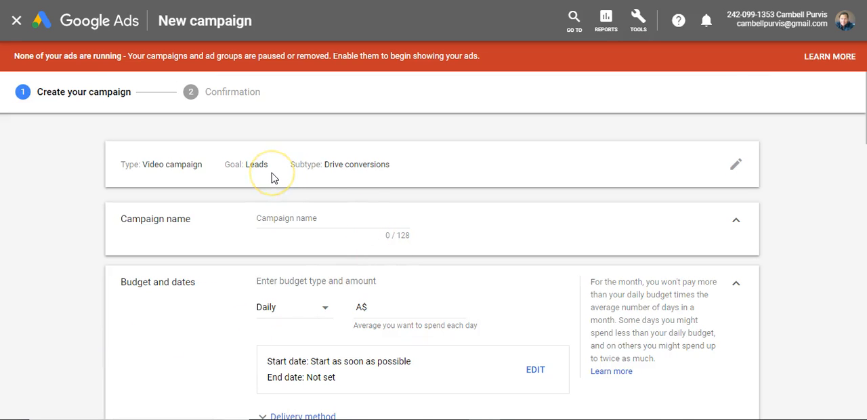
Name the campaign "Test 1".
scroll(215, 202, down, 1)
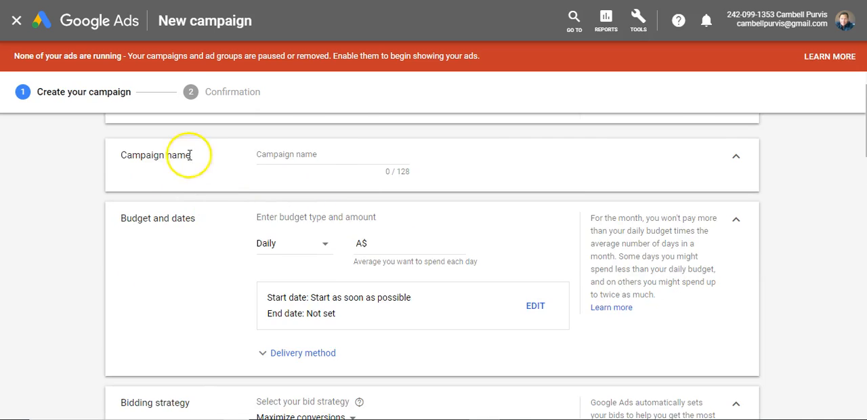
scroll(385, 221, up, 1)
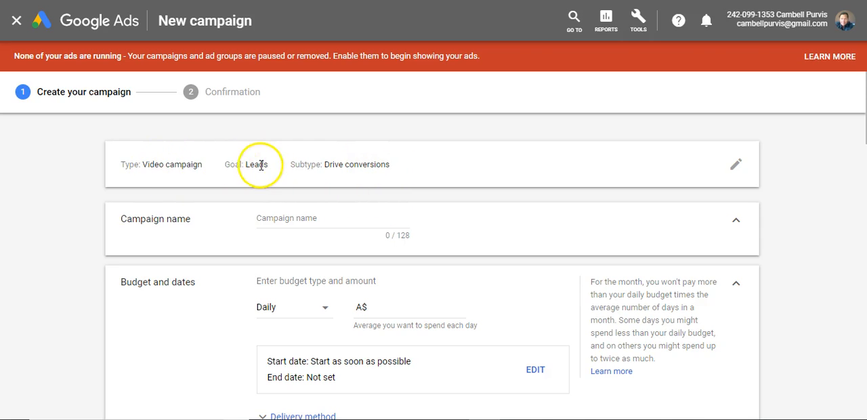
click(327, 217)
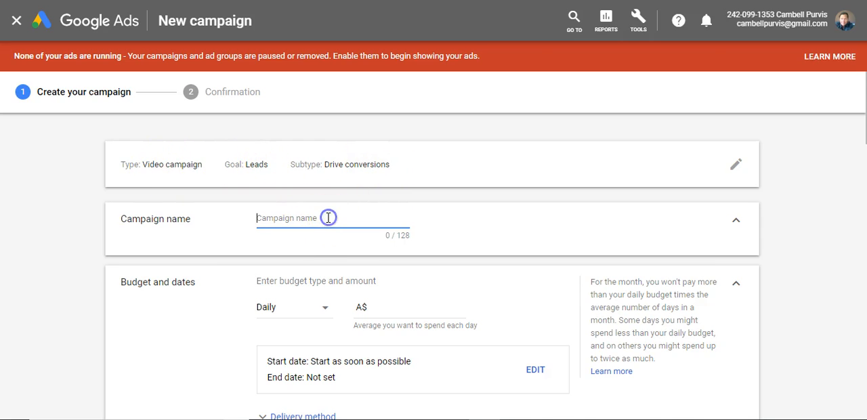
text(Test 1)
Set the campaign's daily budget to A$10.00.
scroll(328, 218, down, 2)
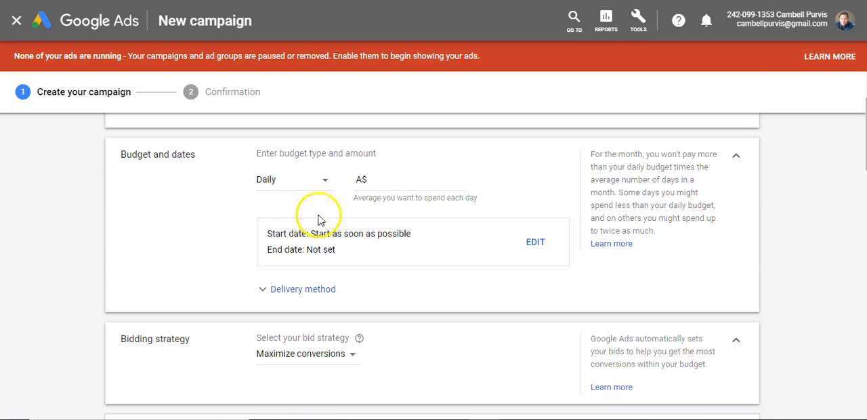
click(381, 182)
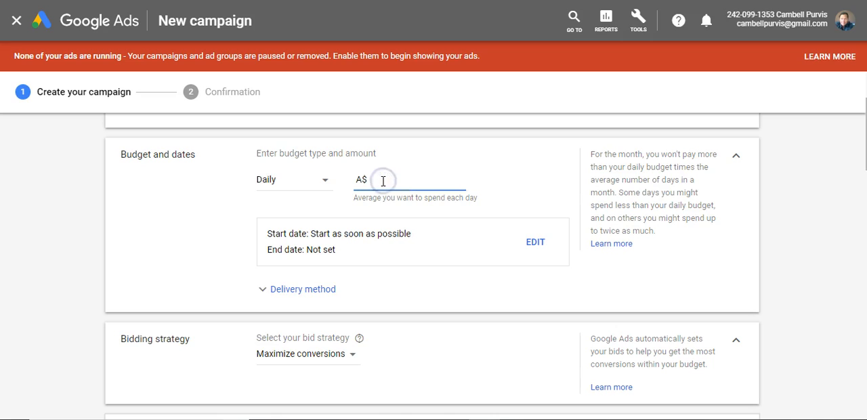
text(10.00)
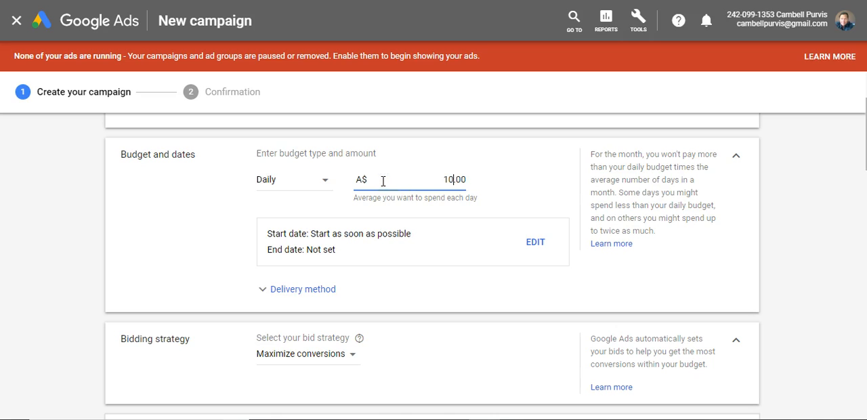
scroll(382, 183, down, 1)
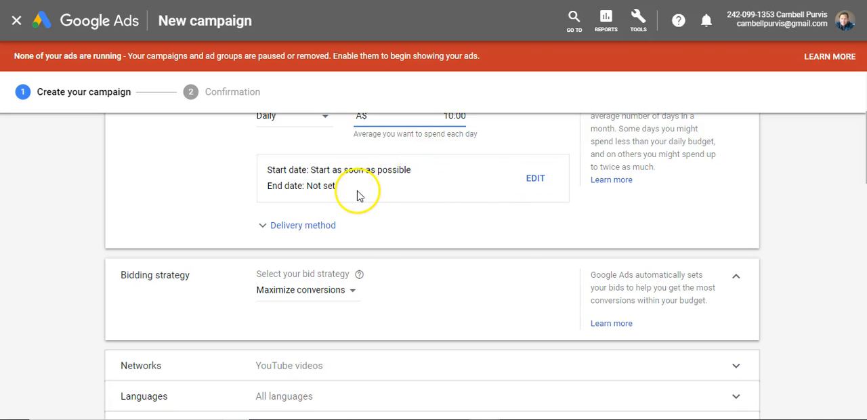
scroll(361, 195, up, 1)
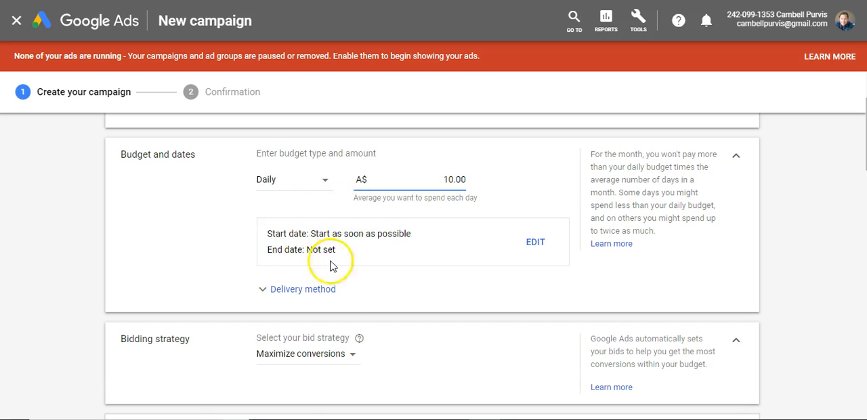
Expand the budget's delivery method options and select Standard delivery.
scroll(398, 205, down, 1)
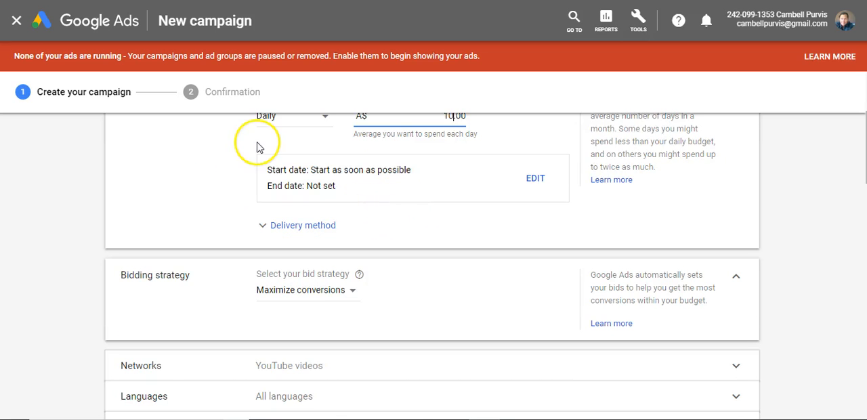
click(297, 228)
scroll(369, 226, down, 1)
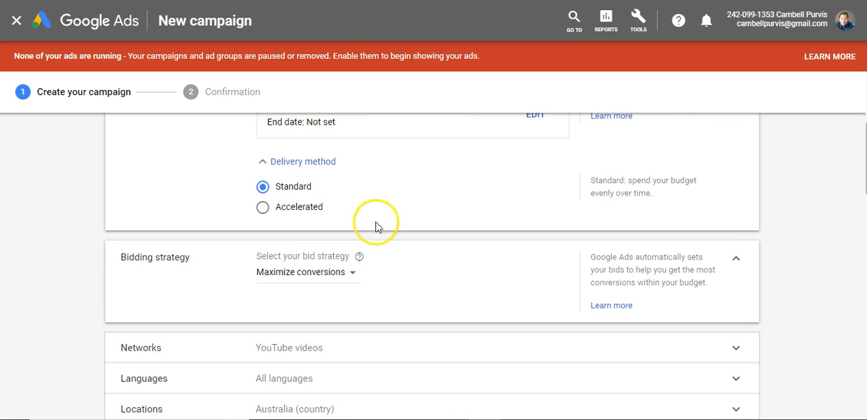
click(284, 189)
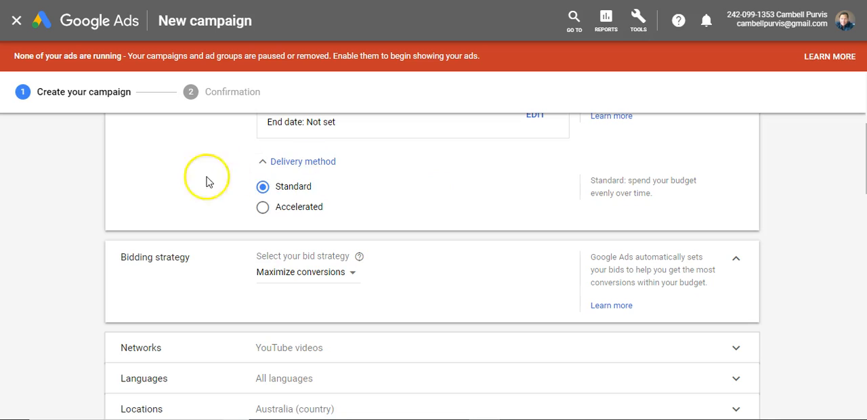
Expand the Networks settings and examine whether YouTube search results and YouTube videos can be chosen for the ads.
scroll(383, 141, down, 1)
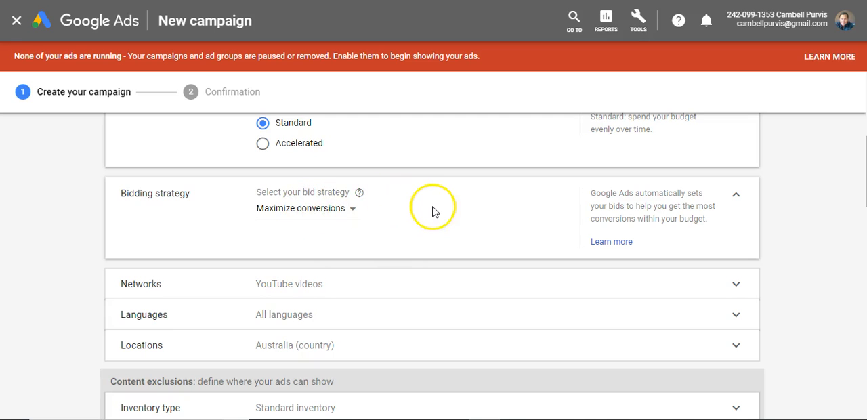
scroll(433, 212, down, 1)
scroll(434, 212, down, 1)
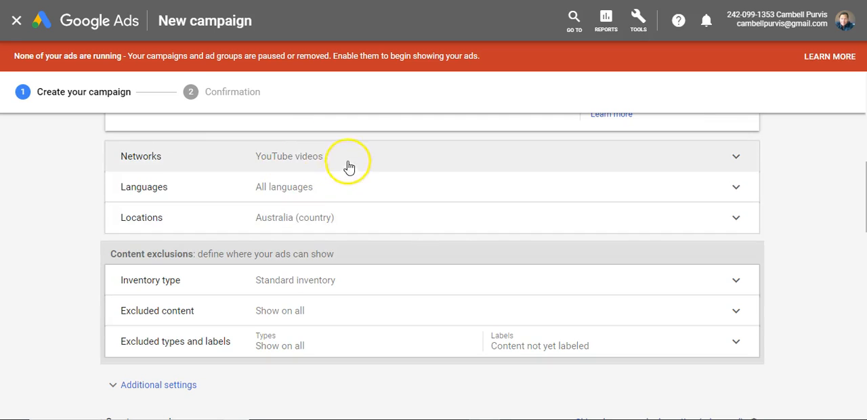
click(350, 163)
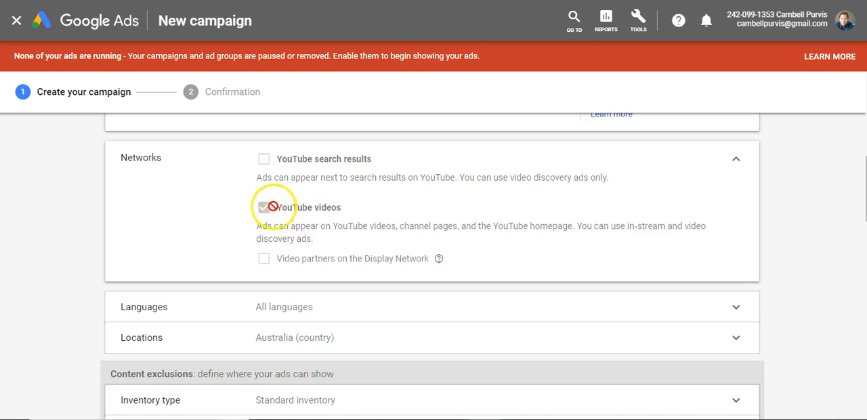
mouse_move(271, 159)
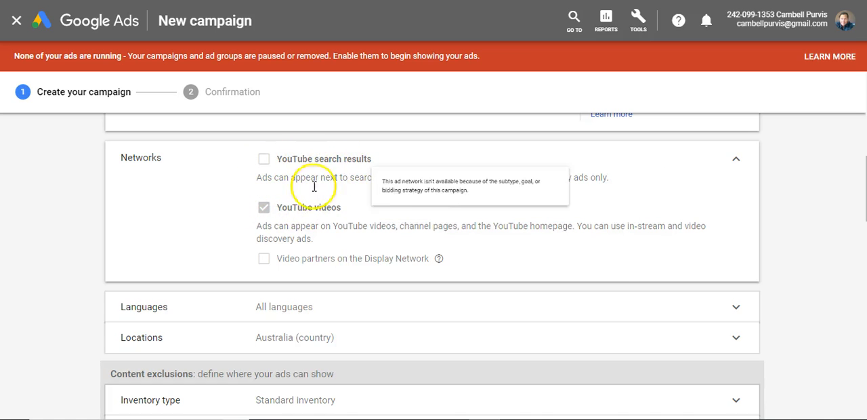
mouse_move(313, 209)
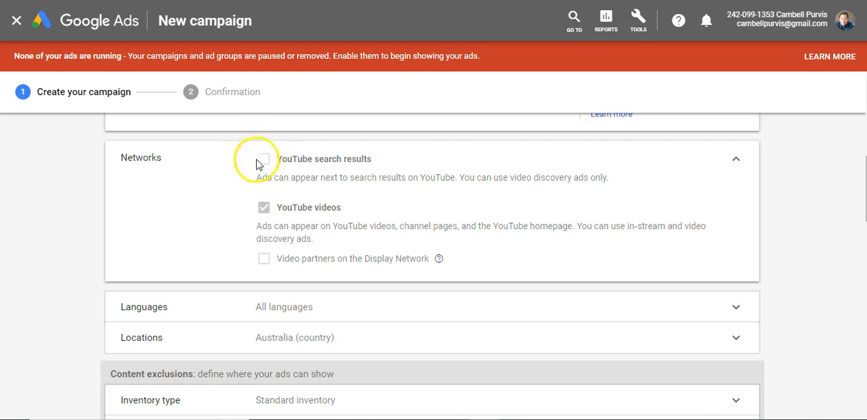
Set the campaign's customer language to English.
scroll(259, 163, down, 1)
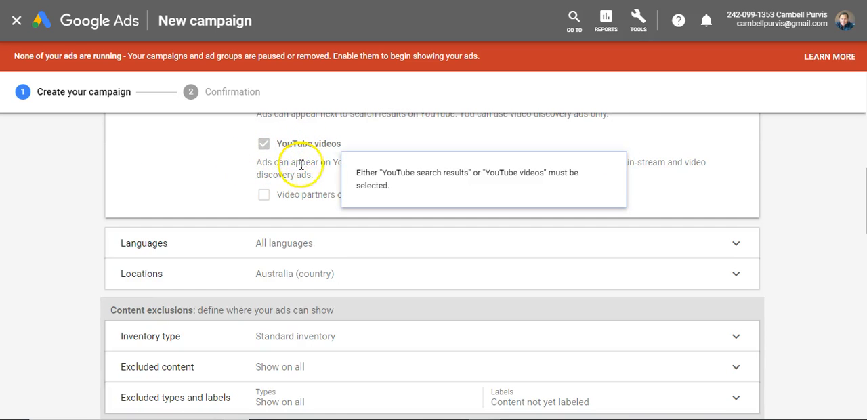
scroll(342, 178, down, 1)
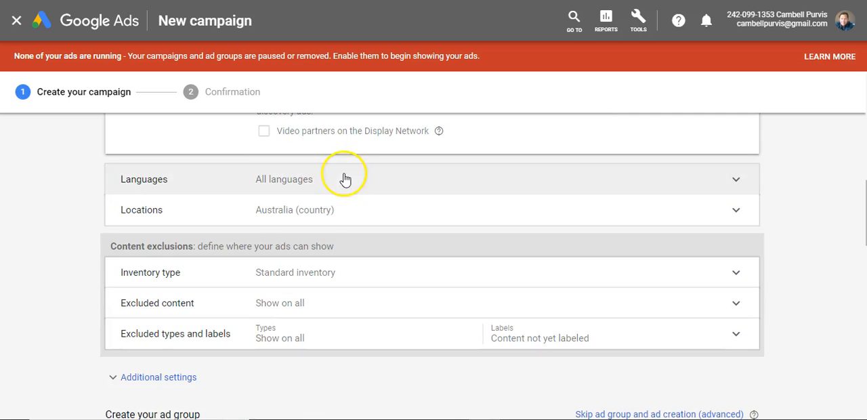
click(303, 181)
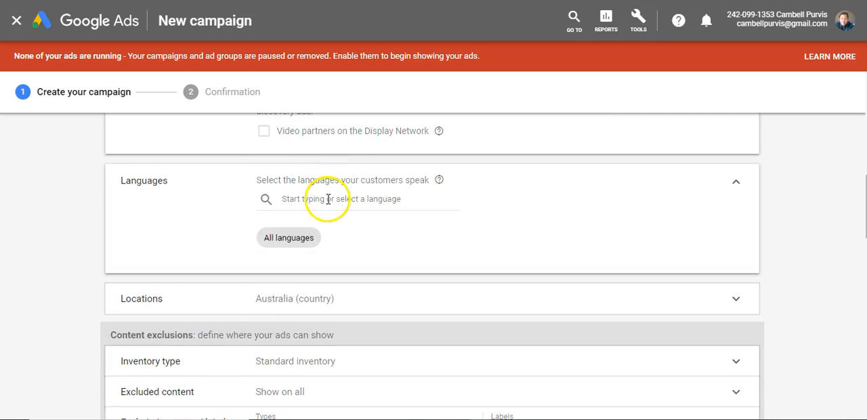
click(328, 199)
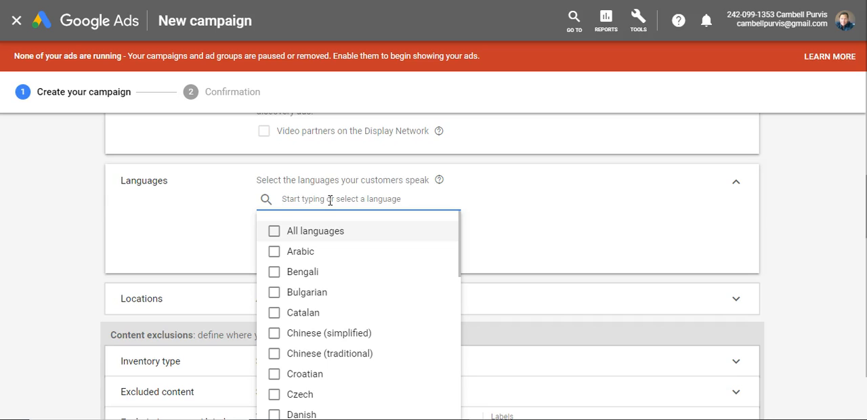
scroll(330, 200, down, 2)
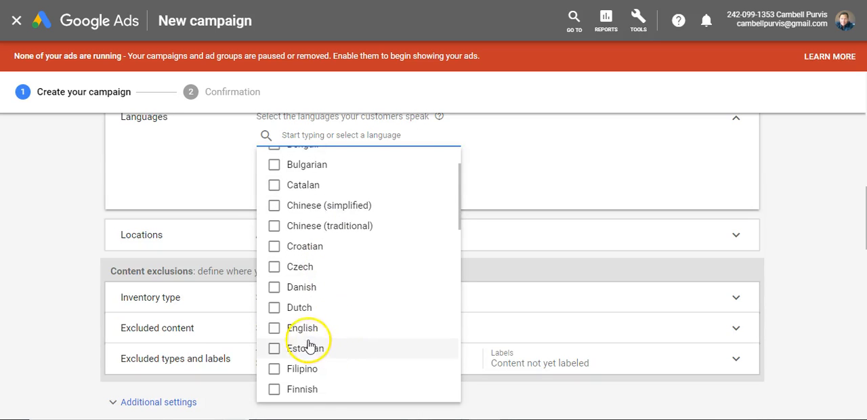
click(273, 328)
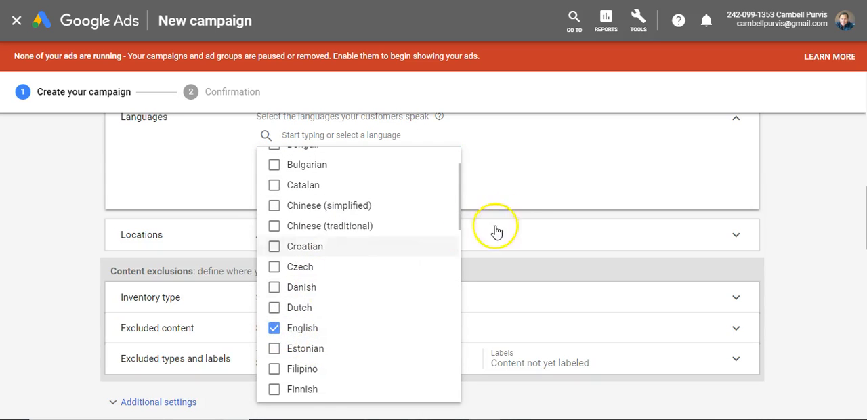
click(546, 187)
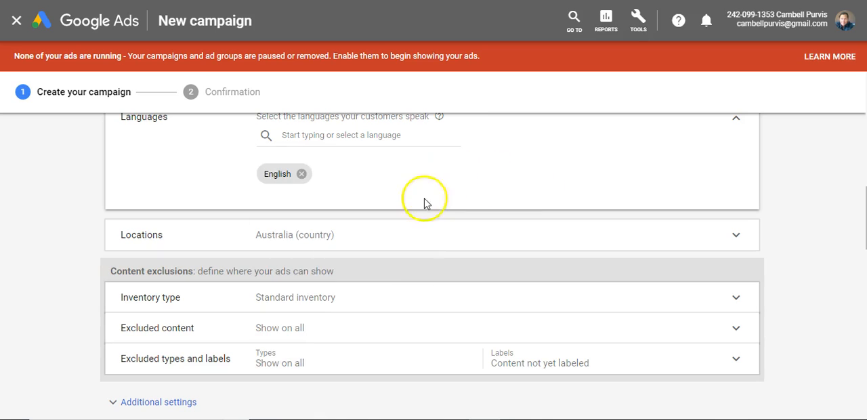
Find Canada in the campaign's location settings and make it the targeted country.
click(365, 237)
scroll(373, 210, down, 1)
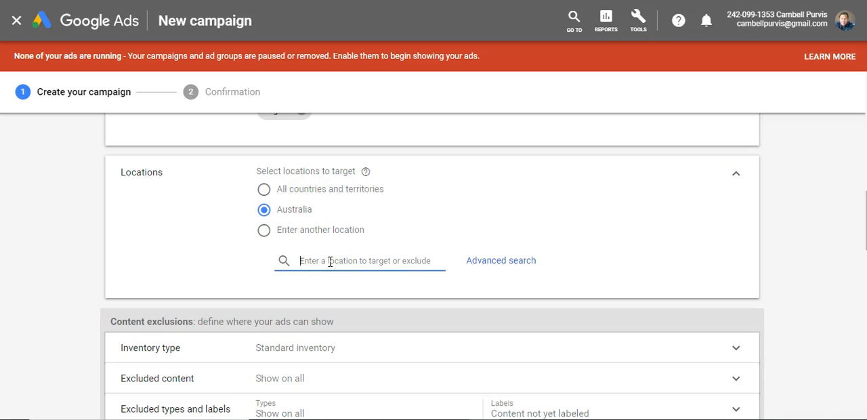
text(Canada)
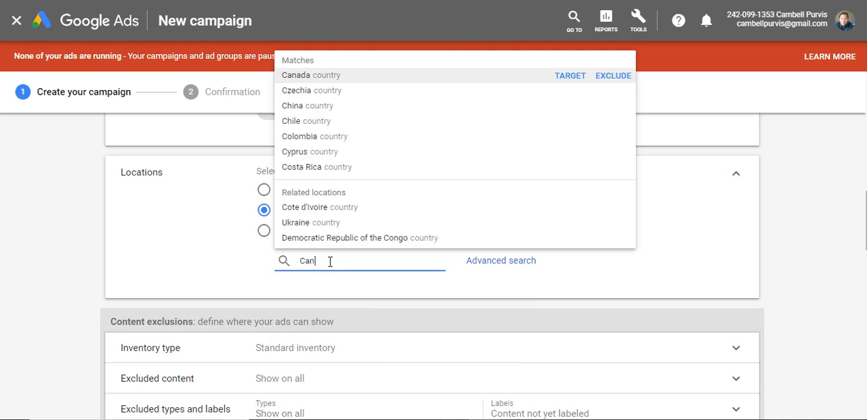
click(320, 74)
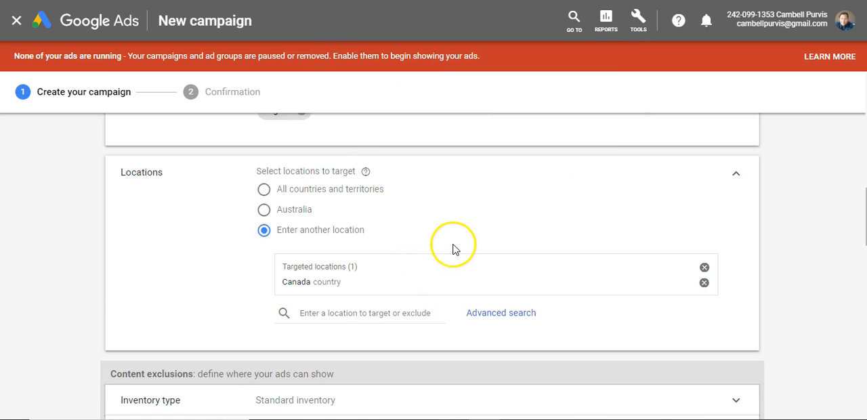
scroll(415, 207, down, 2)
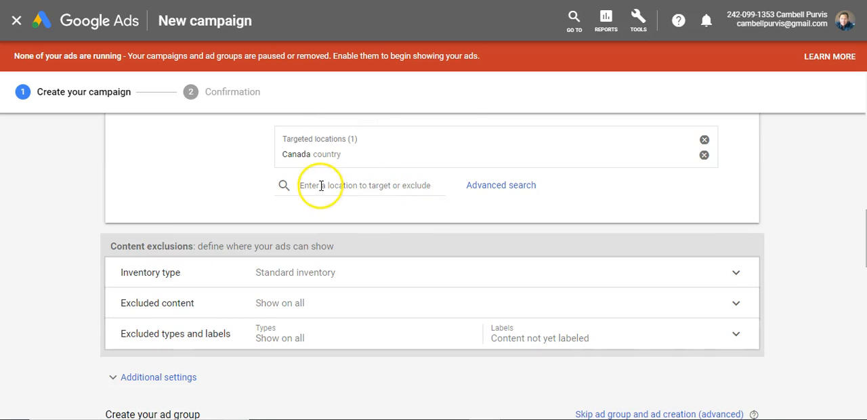
scroll(393, 239, down, 1)
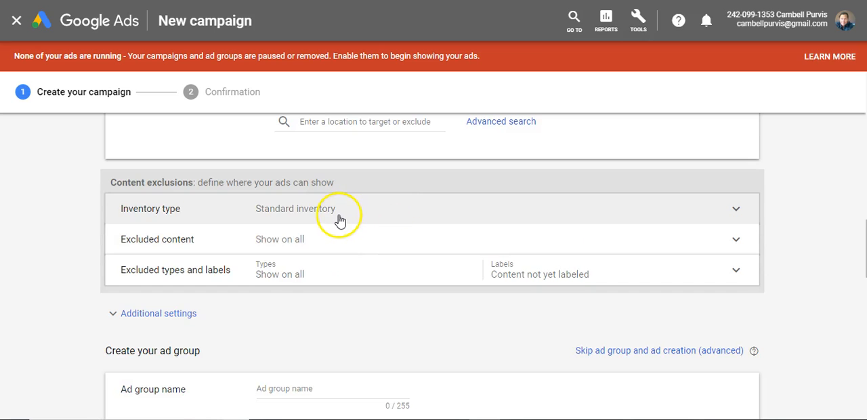
Open the inventory type options and examine what Expanded, Standard and Limited inventory each exclude.
click(339, 218)
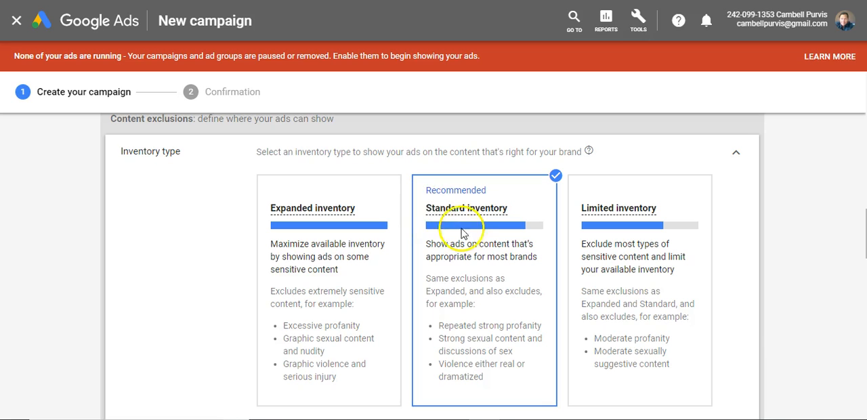
mouse_move(499, 208)
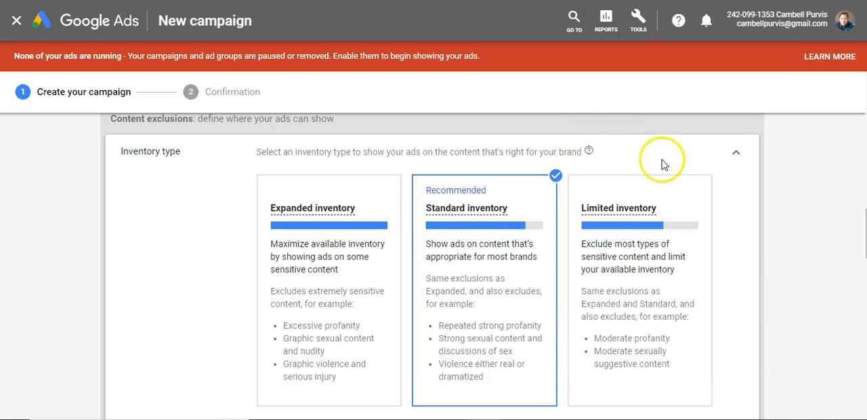
scroll(663, 163, down, 1)
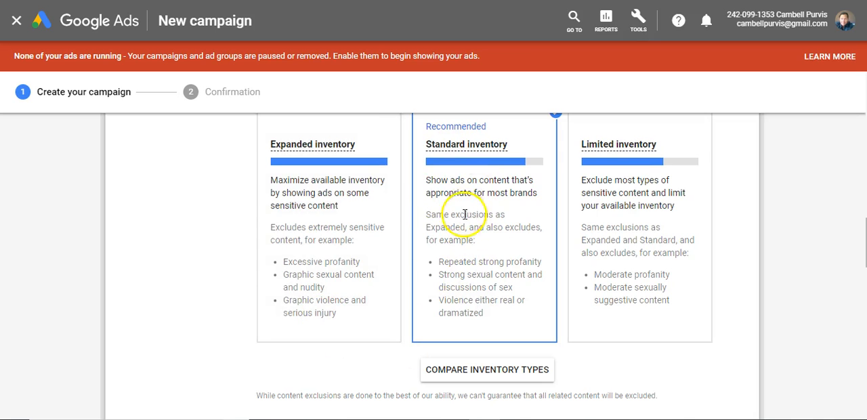
Exclude the sensitive content categories Sexually suggestive content, Sensational and shocking, and Profanity & rough language.
scroll(469, 203, down, 1)
scroll(469, 203, down, 1)
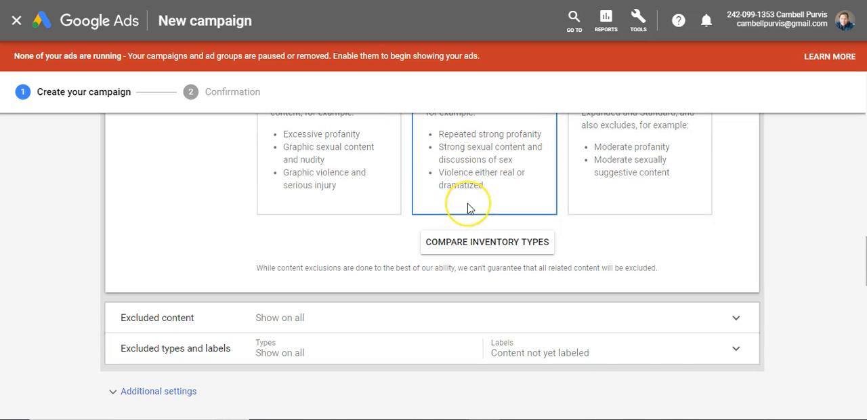
scroll(467, 208, down, 1)
click(345, 264)
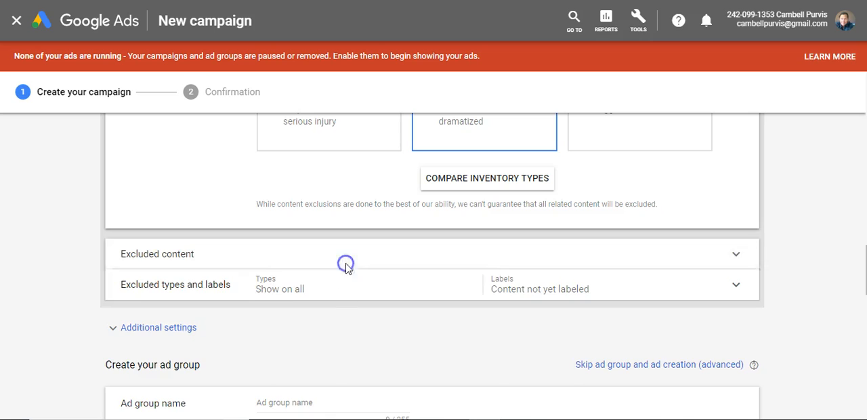
scroll(334, 200, down, 2)
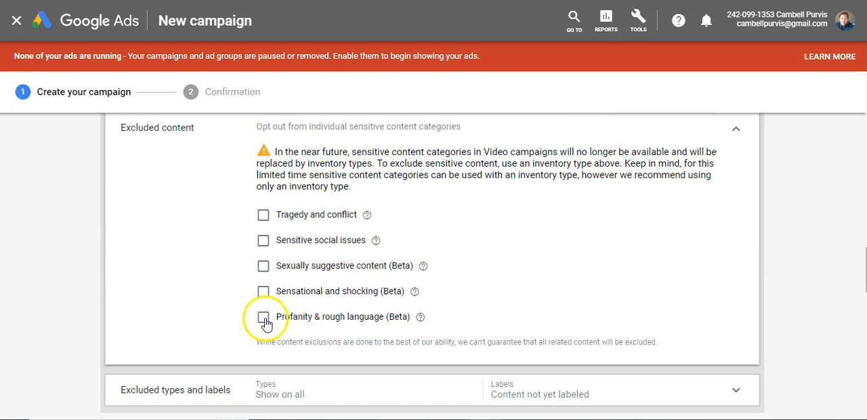
click(263, 291)
click(263, 265)
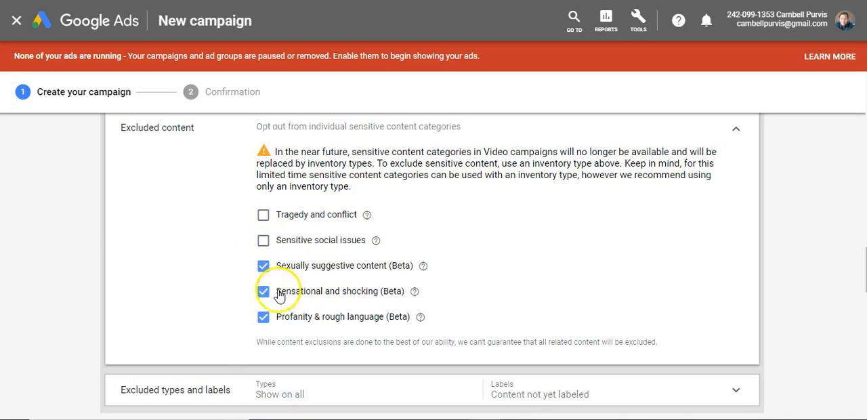
Exclude the DL-MA: Mature audiences label and the Live streaming videos and Games content types.
scroll(454, 204, down, 2)
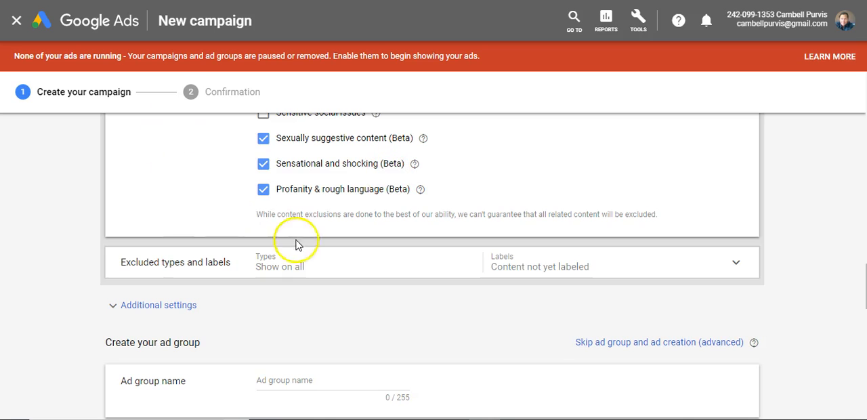
click(321, 265)
scroll(406, 180, down, 1)
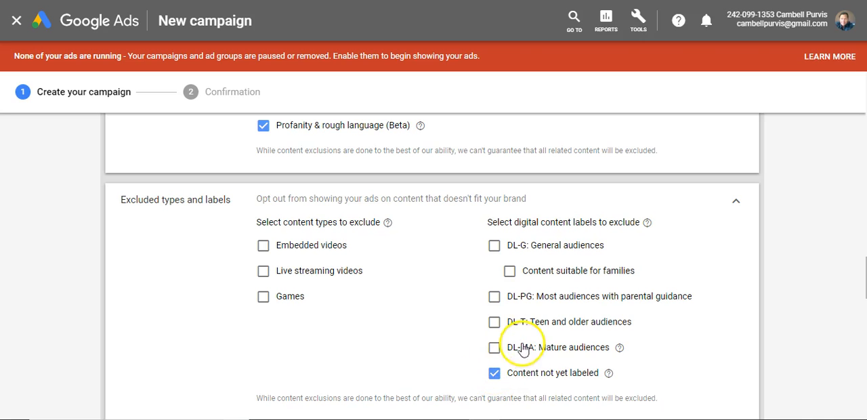
click(493, 347)
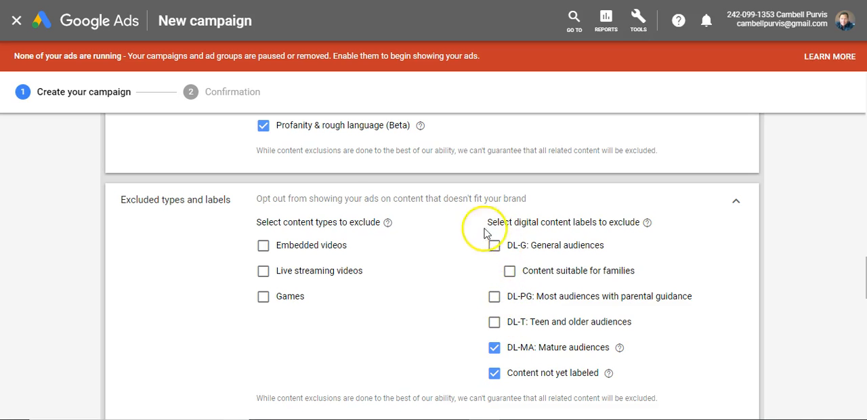
click(263, 272)
click(264, 297)
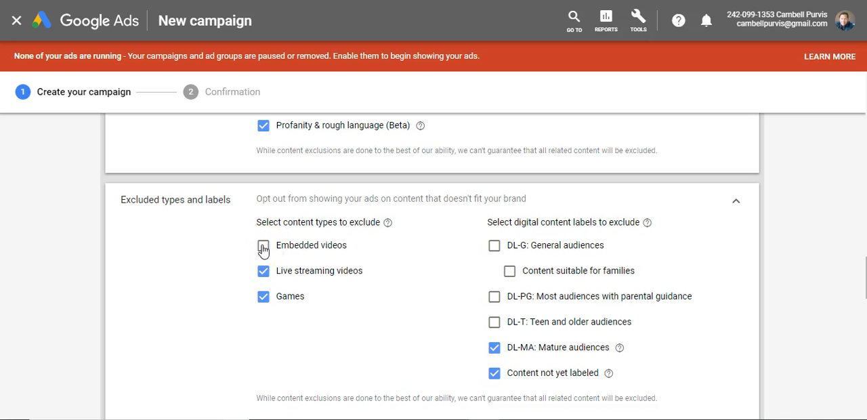
Name the ad group "Ad 1".
scroll(396, 271, down, 3)
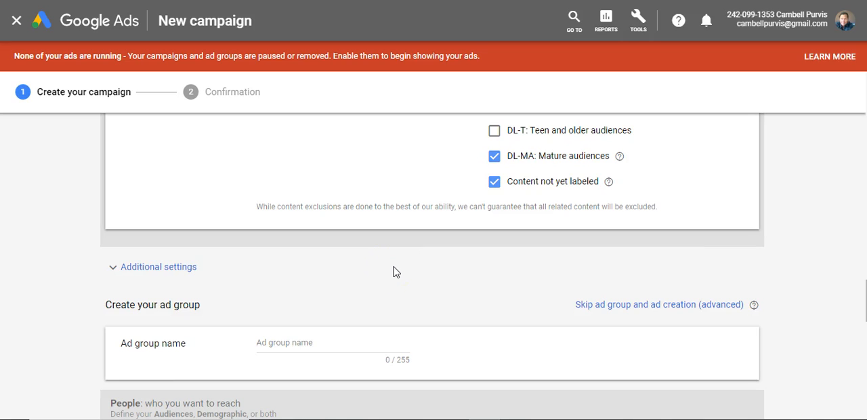
scroll(397, 271, down, 1)
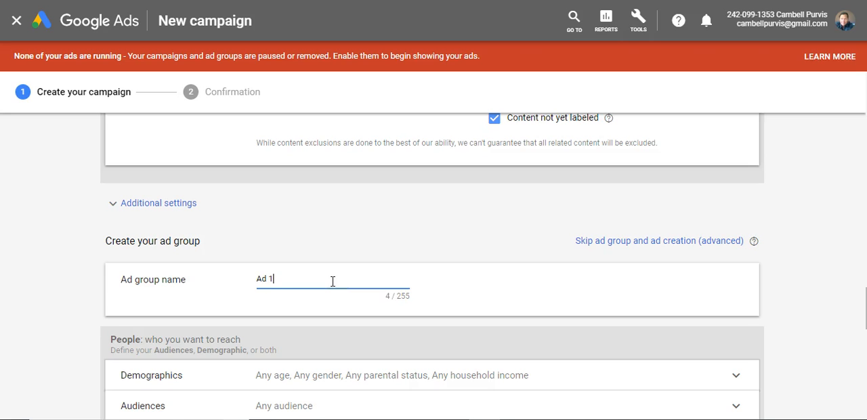
In the demographic targeting, deselect the age groups 18 - 24, 25 - 34, 65+ and Unknown.
scroll(333, 281, down, 2)
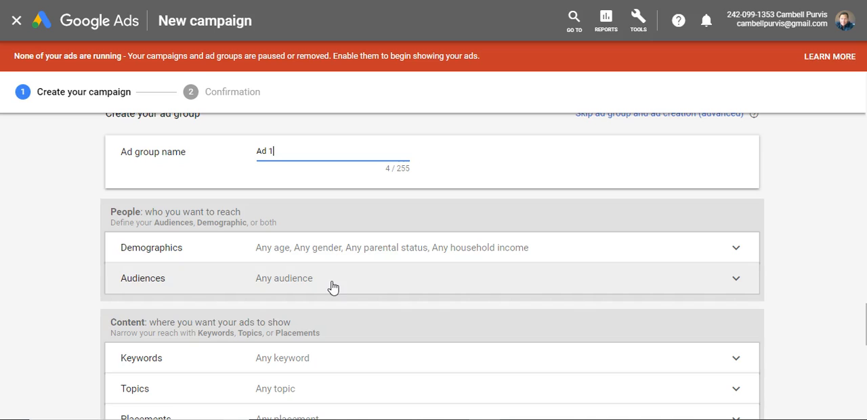
scroll(313, 224, down, 1)
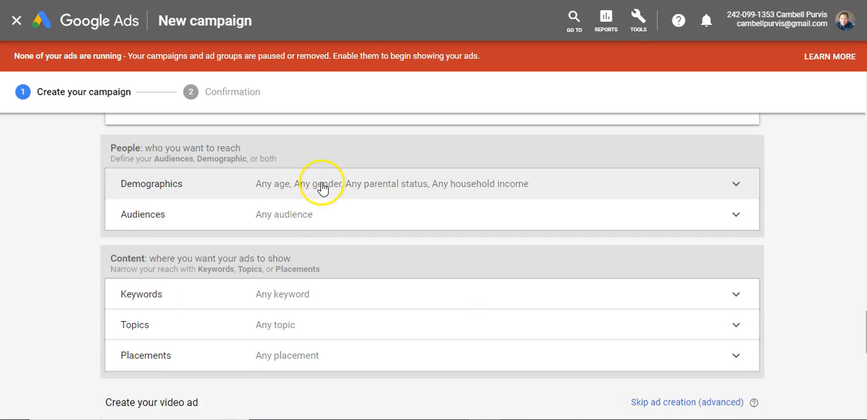
click(323, 189)
scroll(325, 188, down, 1)
scroll(203, 200, up, 1)
scroll(174, 219, down, 1)
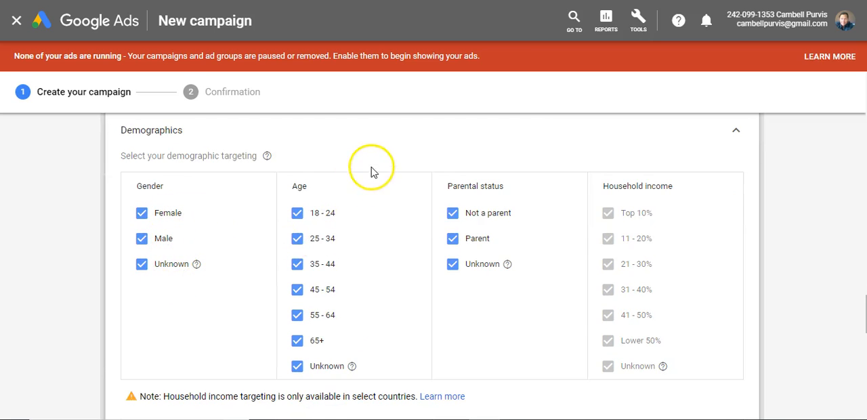
scroll(375, 329, down, 1)
scroll(332, 271, up, 1)
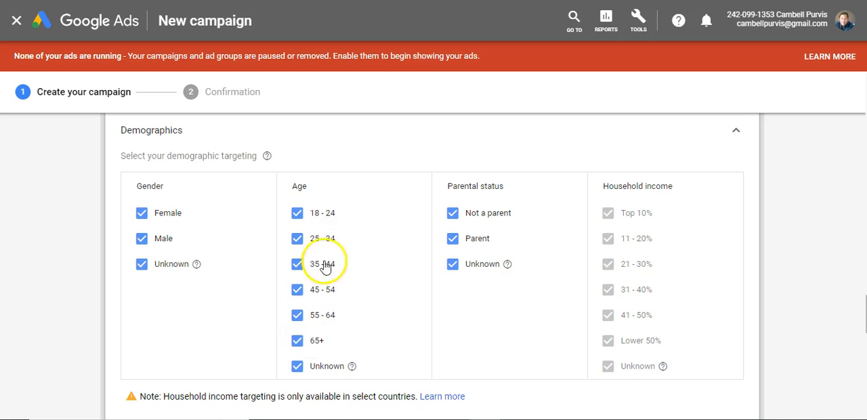
click(296, 241)
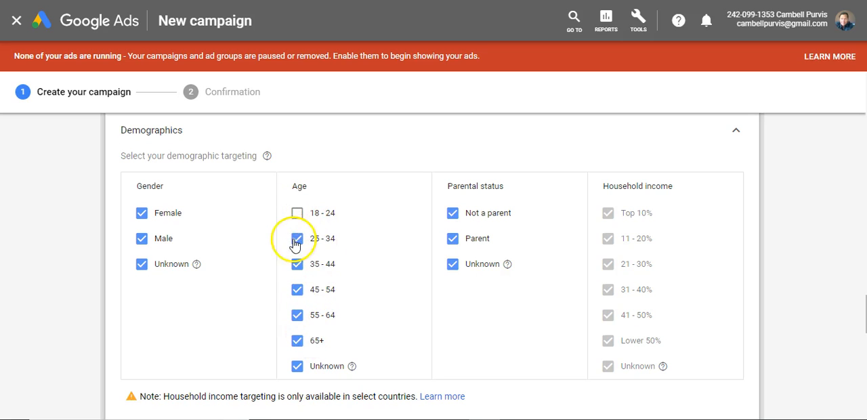
click(298, 366)
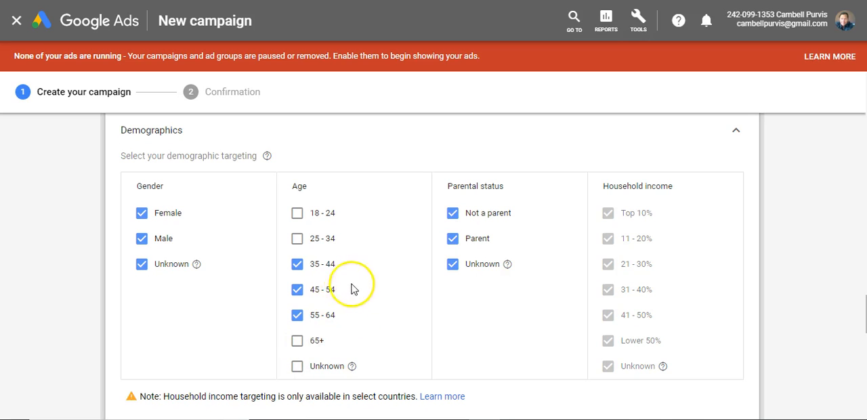
click(297, 264)
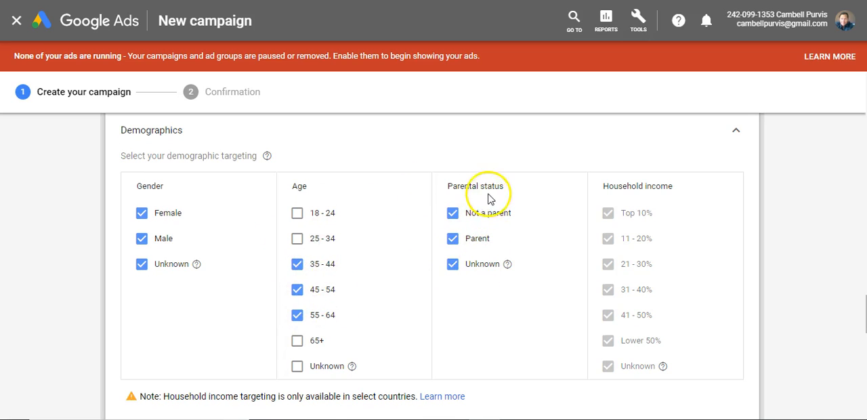
Try limiting the parental status targeting to Parent, and restore the Not a parent and Unknown groups.
click(453, 265)
click(451, 215)
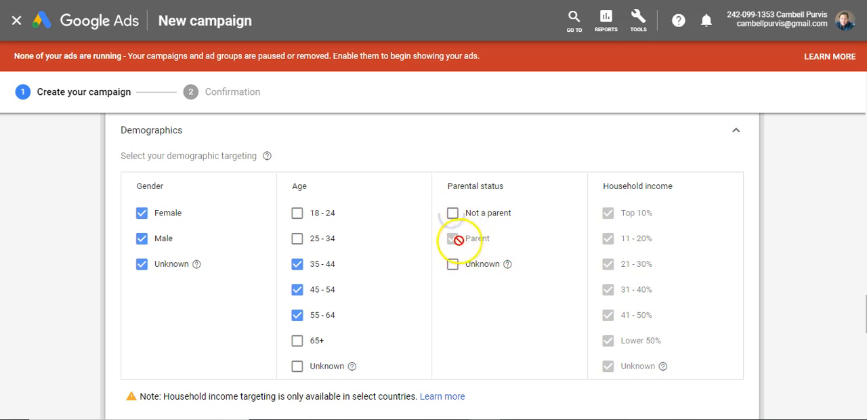
click(452, 213)
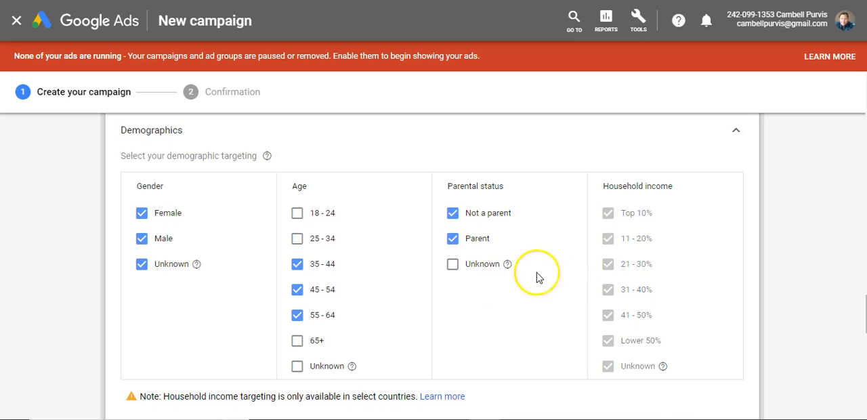
scroll(567, 234, down, 1)
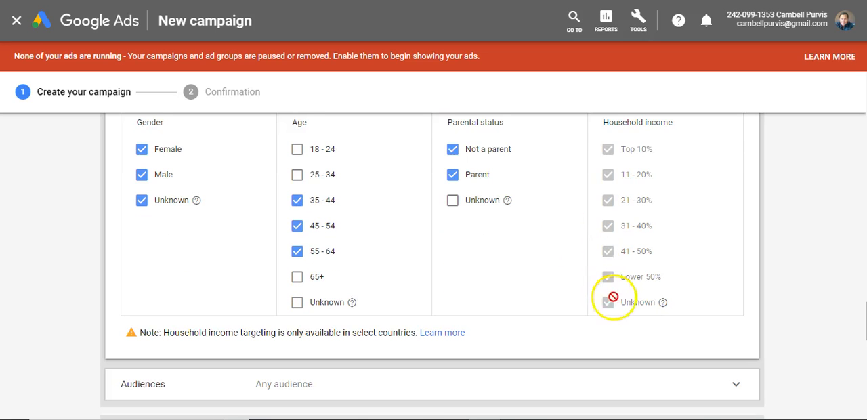
click(452, 200)
scroll(601, 248, up, 1)
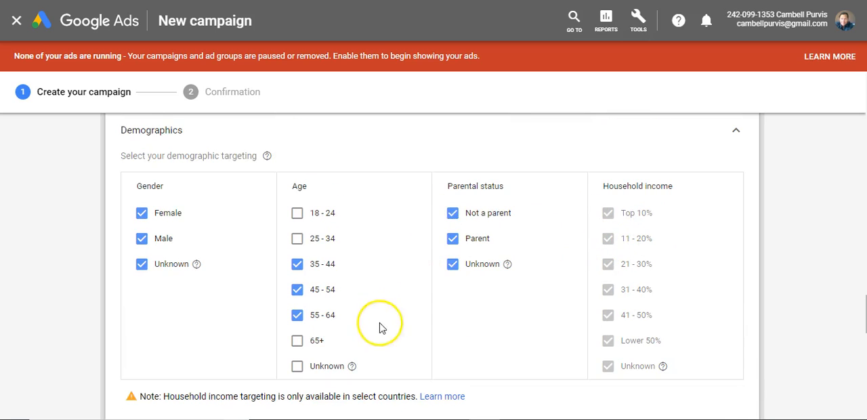
Include the age groups 18 - 24, 25 - 34 and 65+ again, leaving Unknown deselected.
click(296, 365)
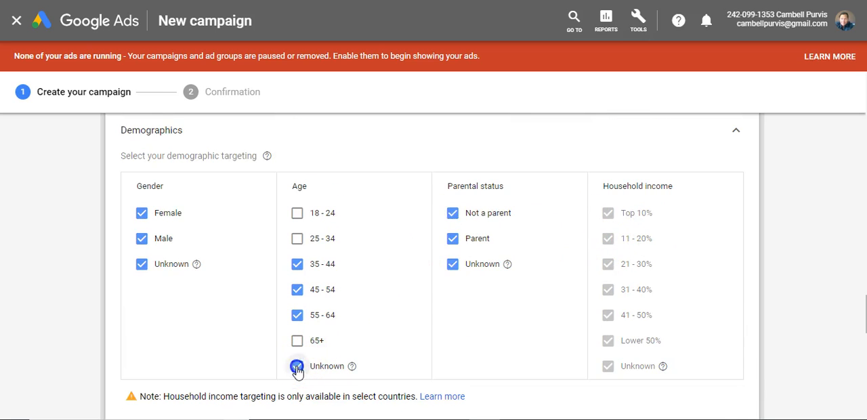
click(299, 340)
click(297, 238)
click(297, 213)
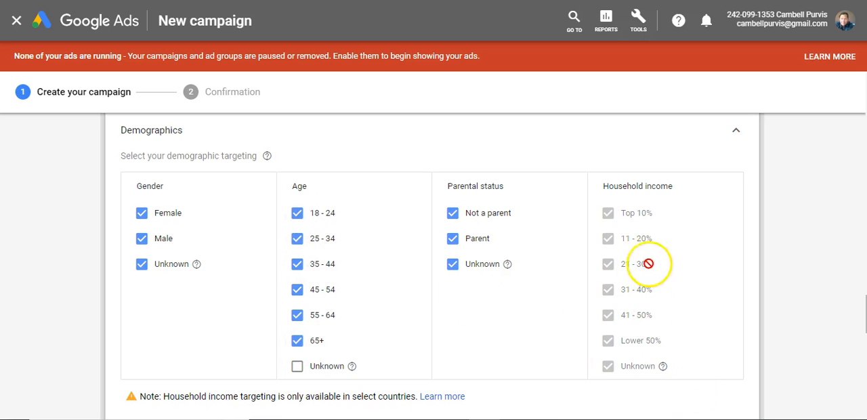
Check the household income targeting, and exclude the 18 - 24 and 25 - 34 age groups.
scroll(656, 243, down, 1)
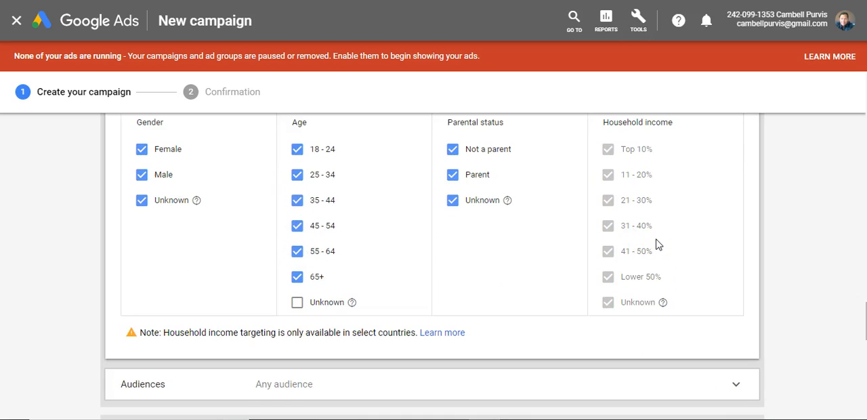
scroll(244, 328, up, 1)
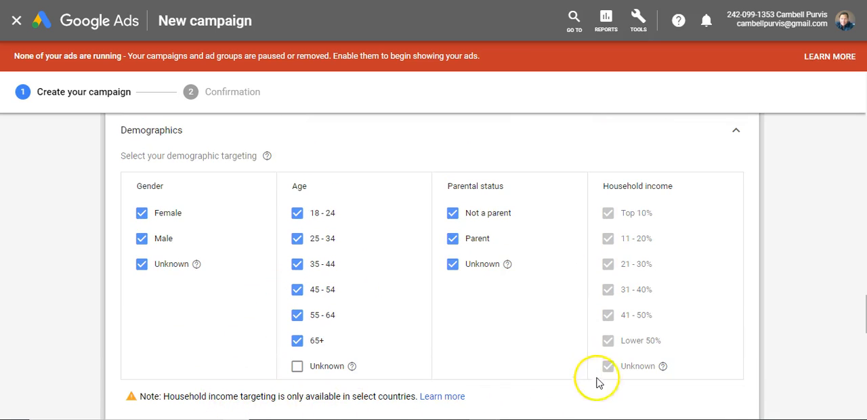
scroll(614, 306, down, 1)
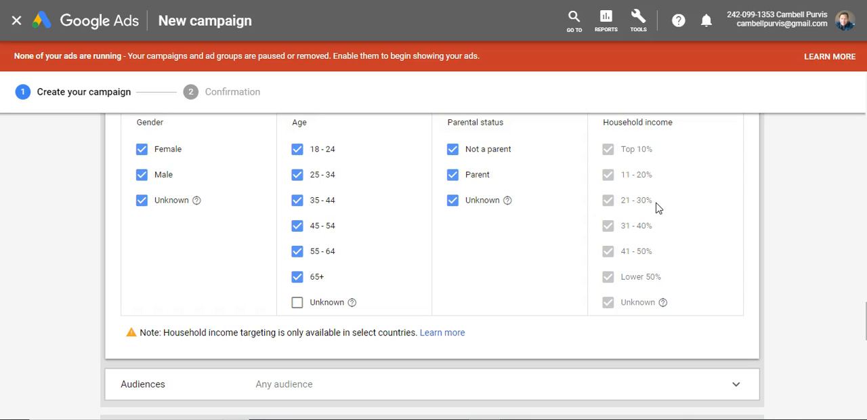
scroll(468, 214, up, 1)
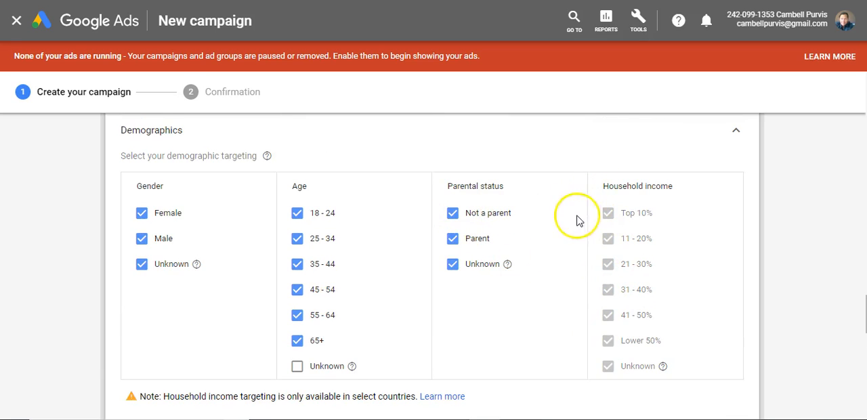
scroll(610, 305, down, 1)
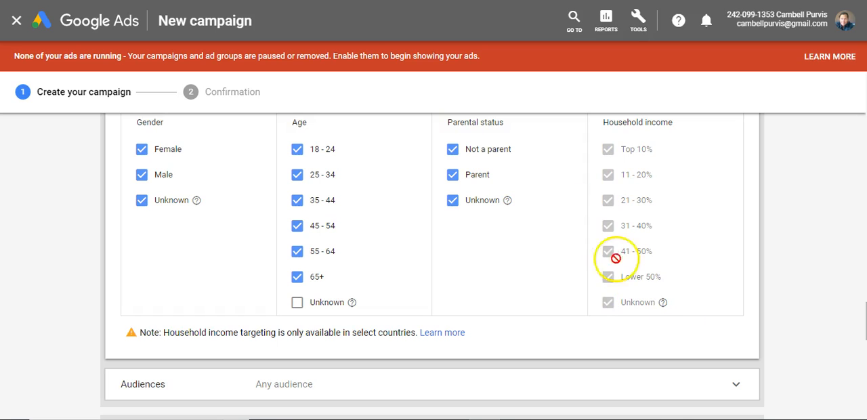
click(298, 149)
click(298, 175)
Open the ad group's audience targeting so that audiences can be searched or browsed.
scroll(377, 176, down, 1)
scroll(377, 176, up, 2)
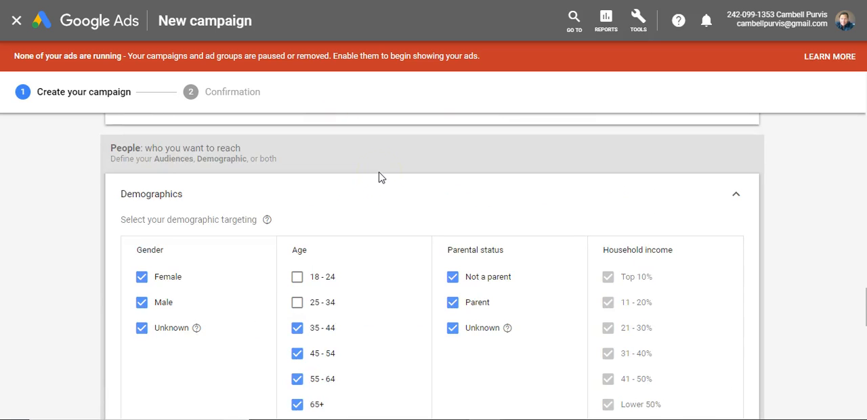
scroll(380, 178, down, 4)
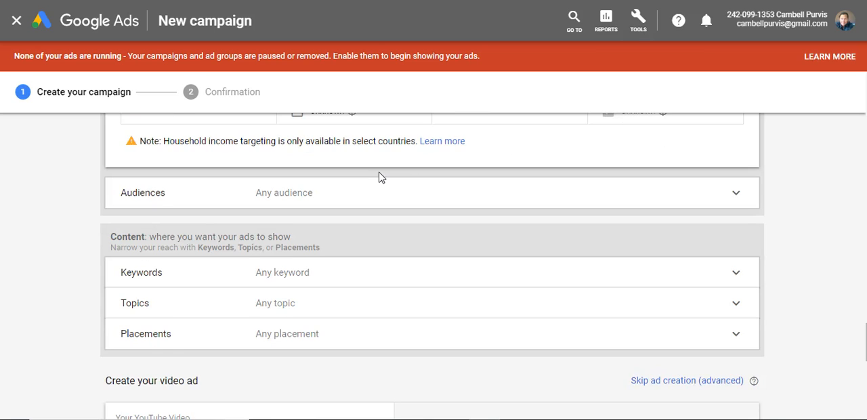
scroll(380, 177, down, 1)
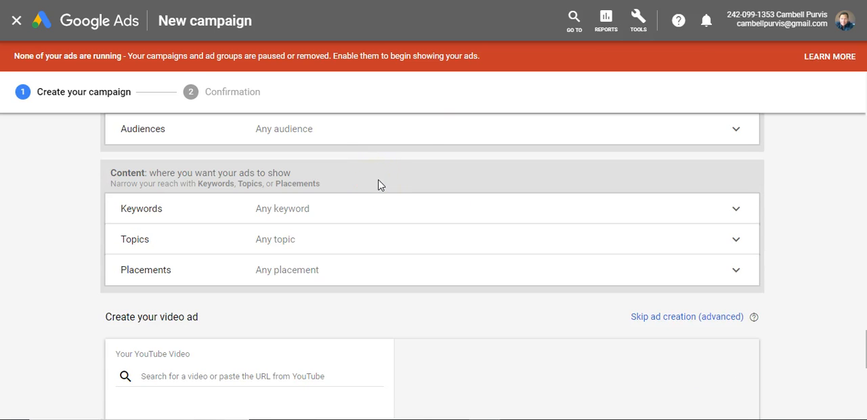
scroll(378, 186, up, 1)
click(362, 199)
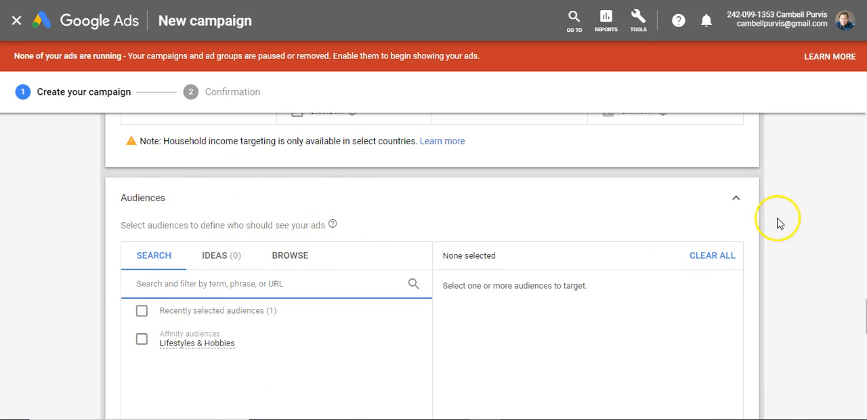
Collapse the ad group's audience targeting without selecting any audience.
scroll(772, 214, down, 1)
click(735, 138)
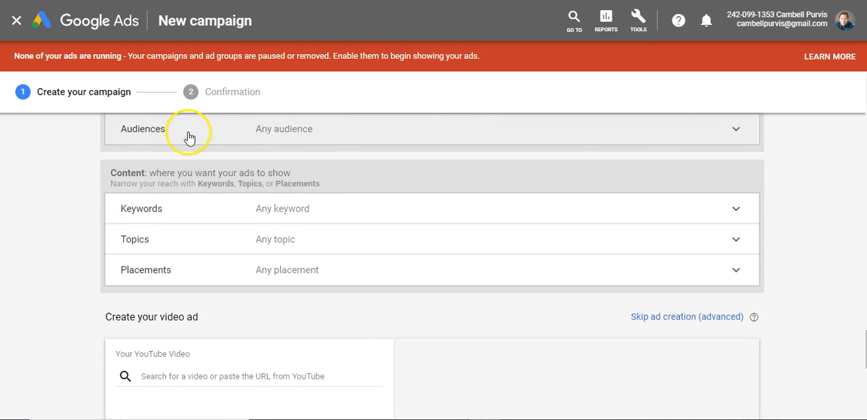
scroll(207, 133, up, 1)
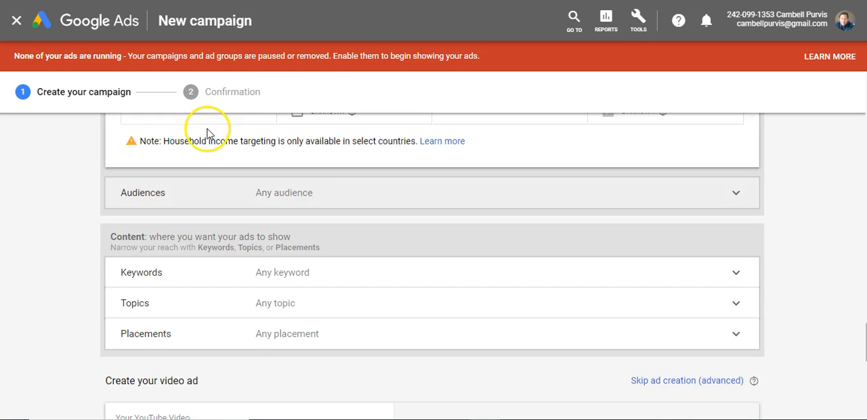
scroll(332, 176, down, 1)
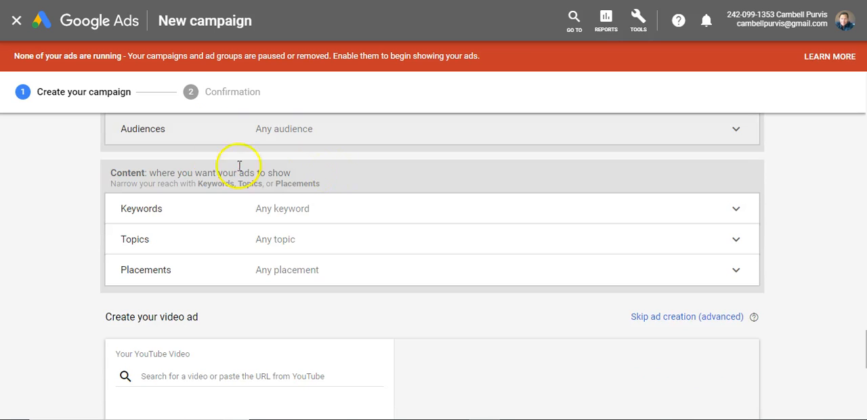
Expand the Keywords, Topics and Placements targeting sections of the ad group, and return to the keyword entry.
click(221, 210)
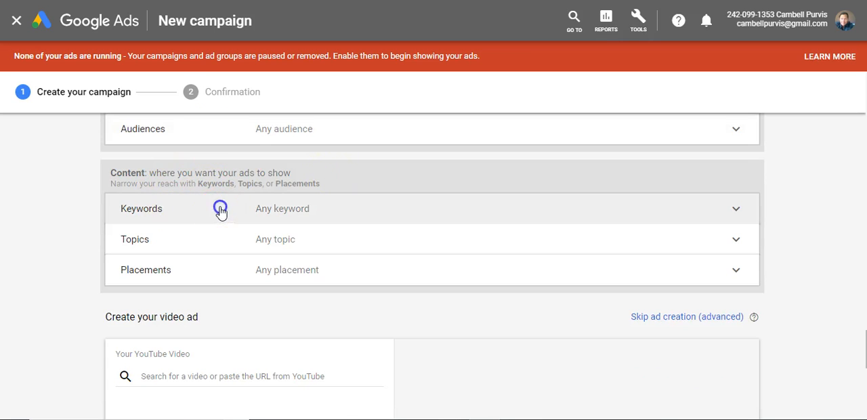
scroll(223, 189, down, 4)
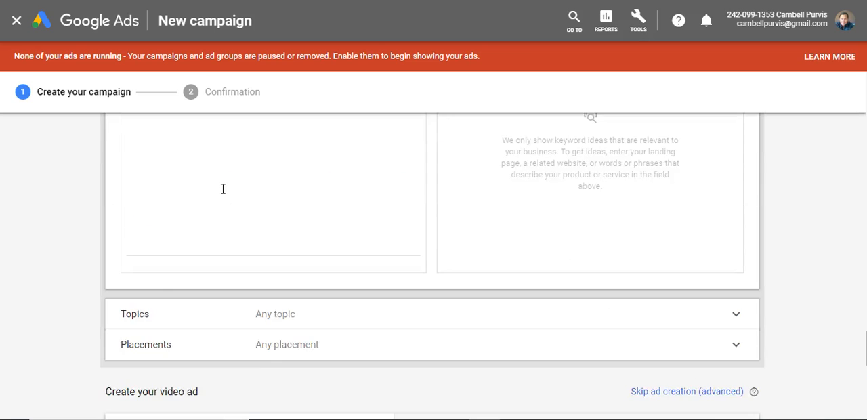
scroll(223, 190, down, 2)
click(219, 196)
scroll(223, 190, down, 4)
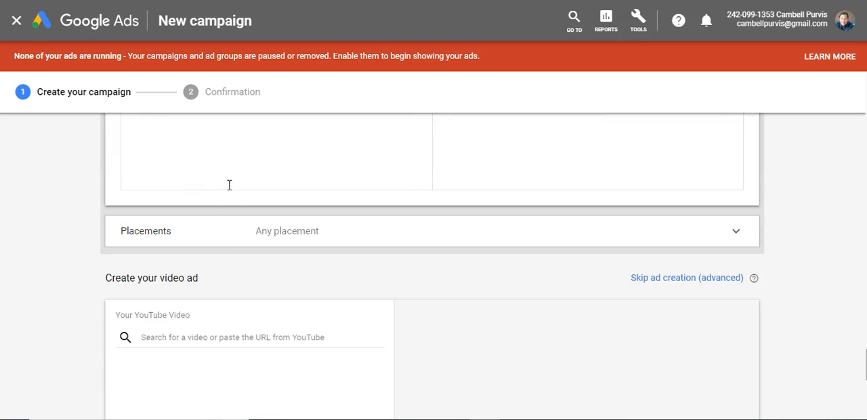
click(231, 234)
scroll(291, 205, up, 8)
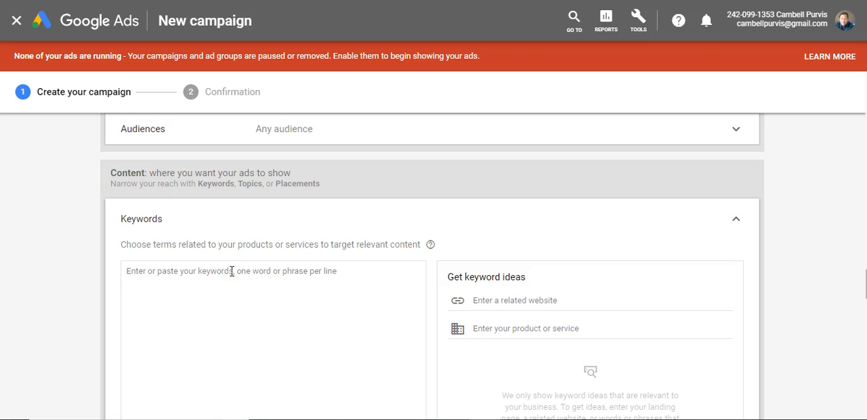
Enter the trial keywords tennis, tennis equipment and tennis players on separate lines, and accept the suggested writing corrections.
text(tennis players)
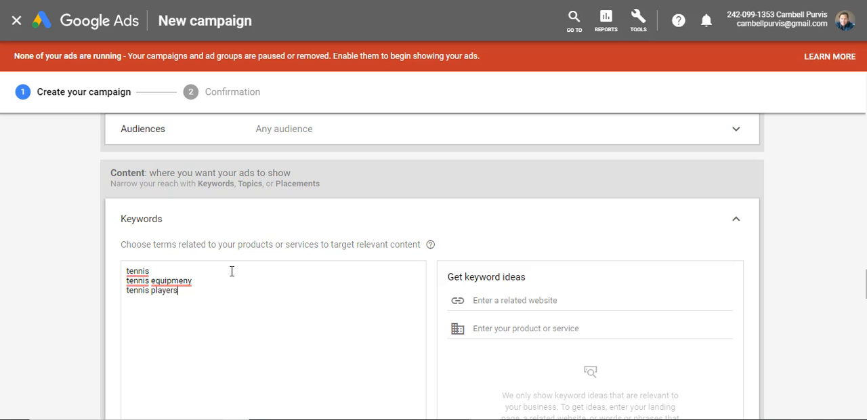
mouse_move(143, 273)
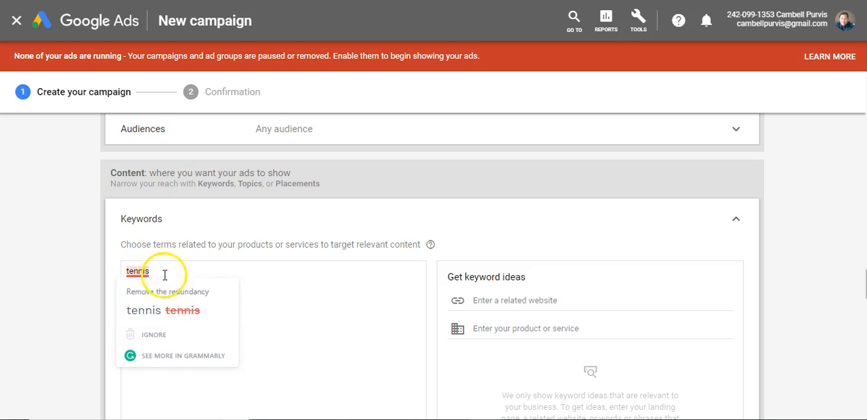
click(147, 308)
click(143, 306)
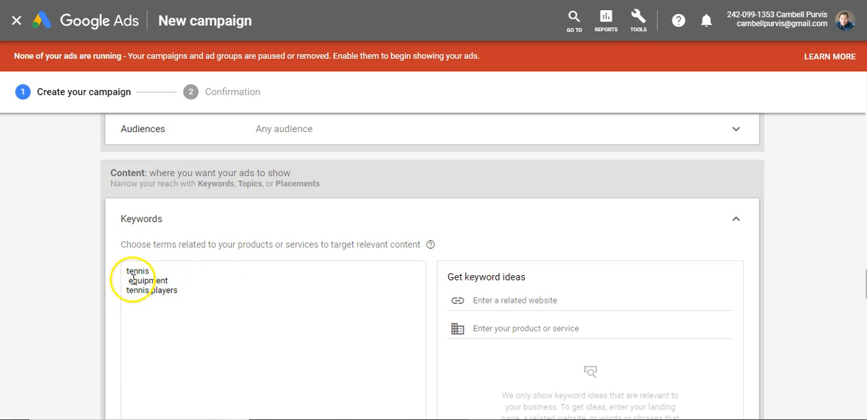
Check the options for getting keyword ideas, and activate the related website entry.
scroll(305, 248, down, 2)
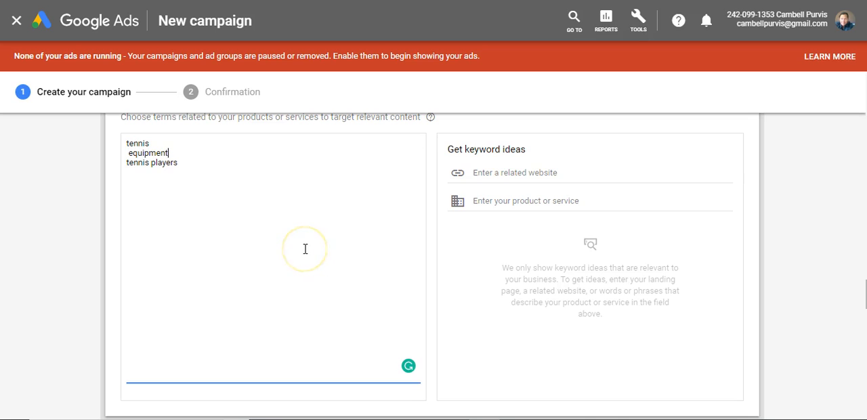
scroll(237, 221, up, 1)
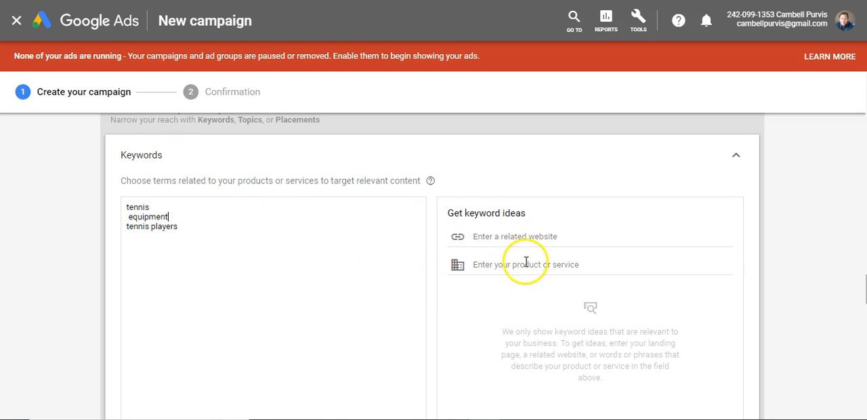
scroll(514, 214, down, 1)
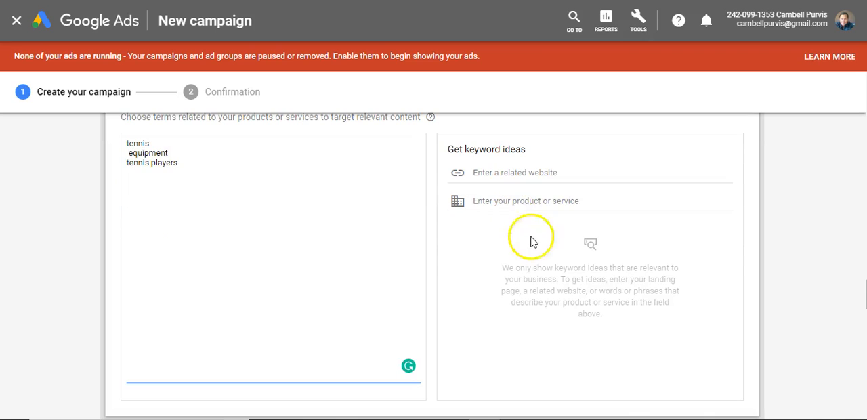
click(519, 173)
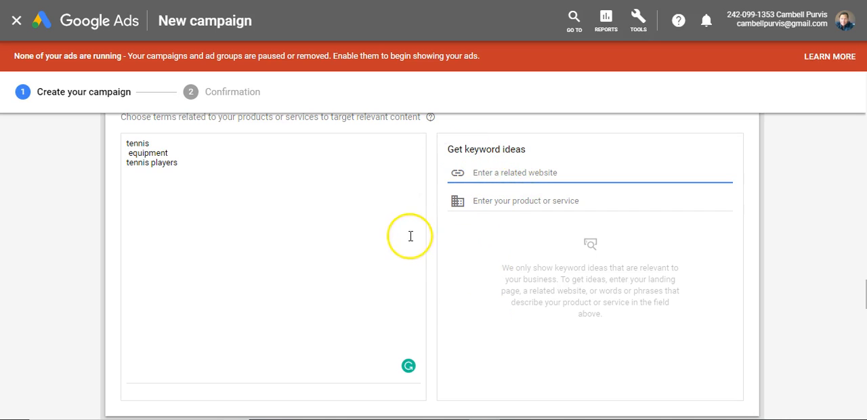
Delete all the trial keywords from the keyword list.
scroll(410, 235, up, 1)
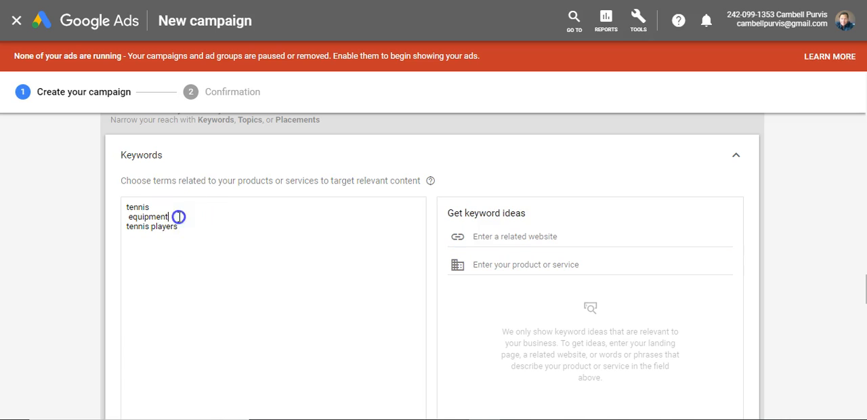
drag(178, 217, 106, 188)
drag(177, 230, 121, 201)
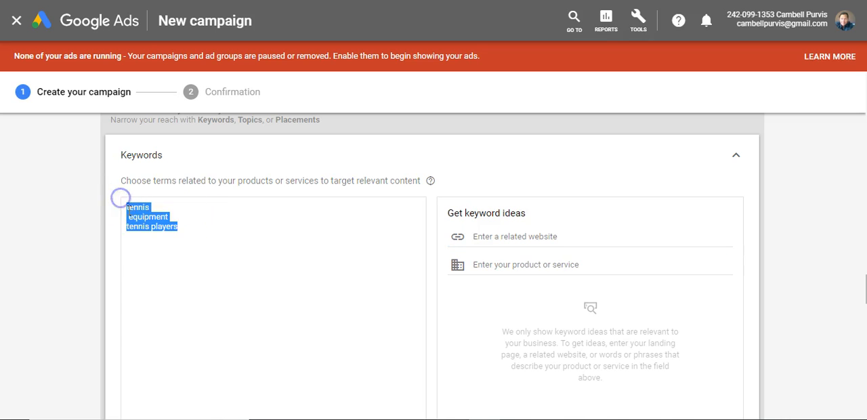
key(BackSpace)
Collapse the keyword targeting with no keywords entered.
scroll(139, 202, down, 1)
scroll(139, 199, up, 1)
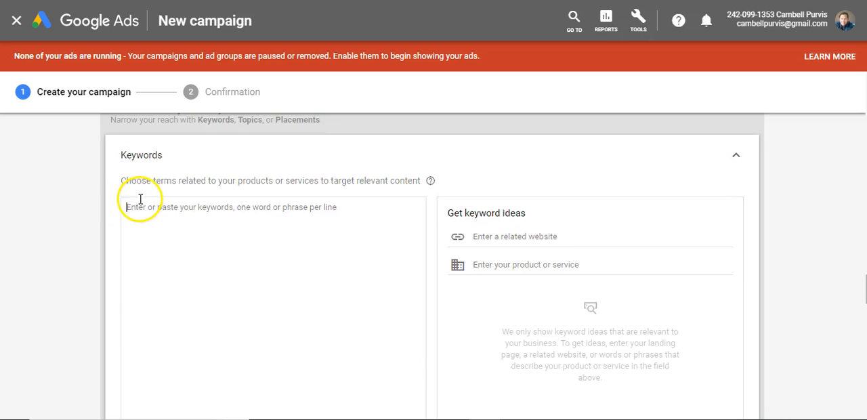
scroll(748, 185, up, 1)
scroll(746, 215, down, 3)
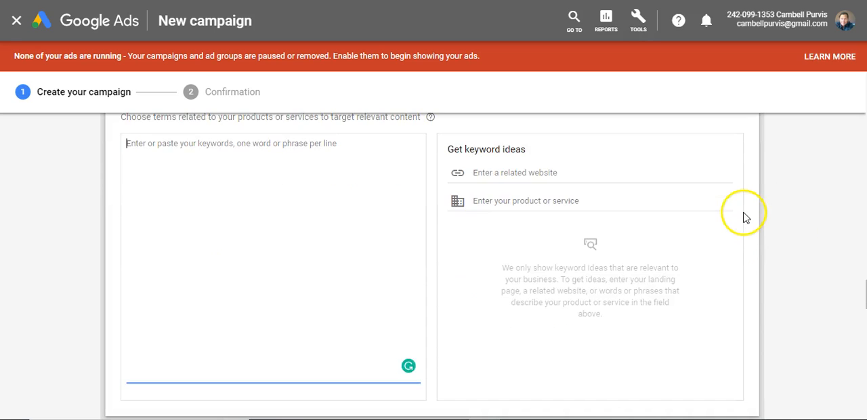
scroll(725, 234, up, 2)
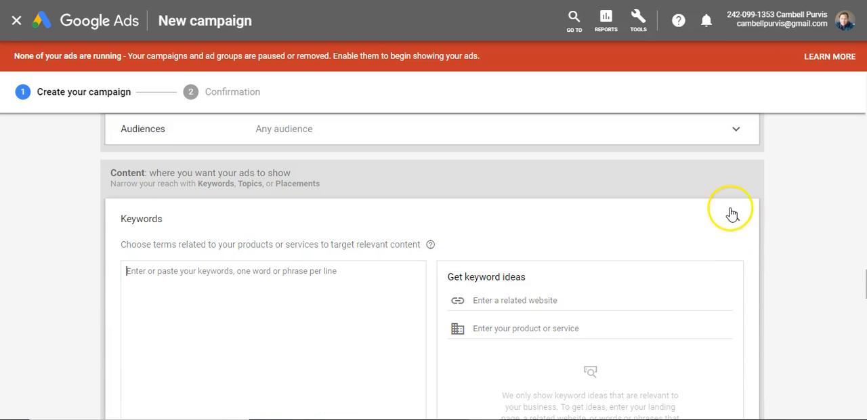
click(728, 220)
Try targeting the Autos & Vehicles topic, and deselect it again.
scroll(220, 169, down, 2)
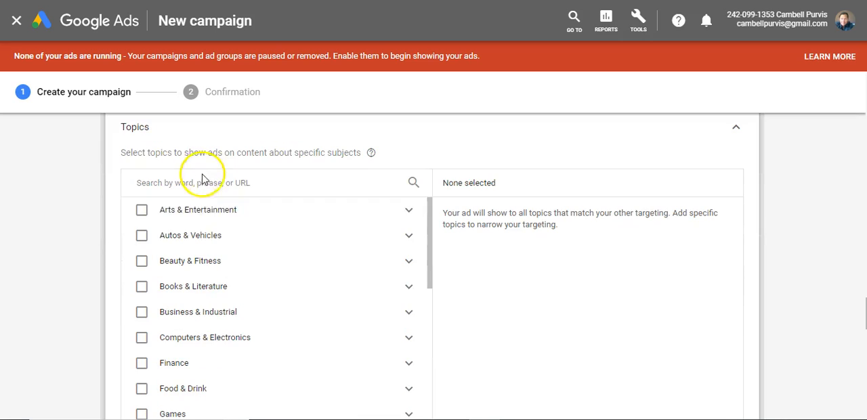
click(265, 235)
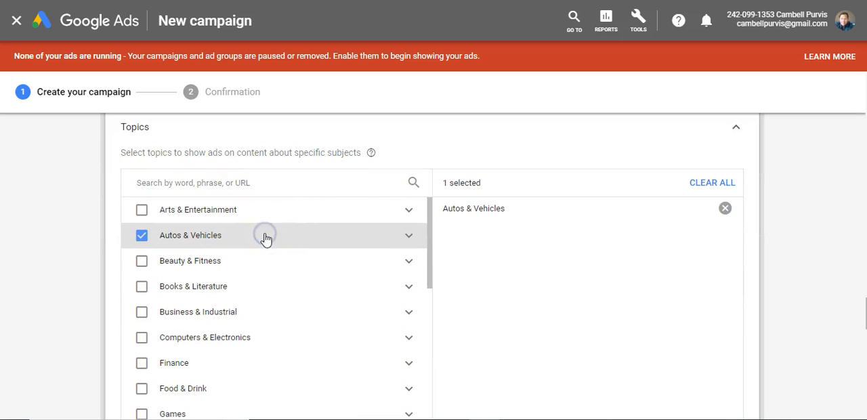
click(265, 236)
Examine the Autos & Vehicles subtopics and the other topic categories, and collapse the topic targeting with nothing selected.
click(408, 237)
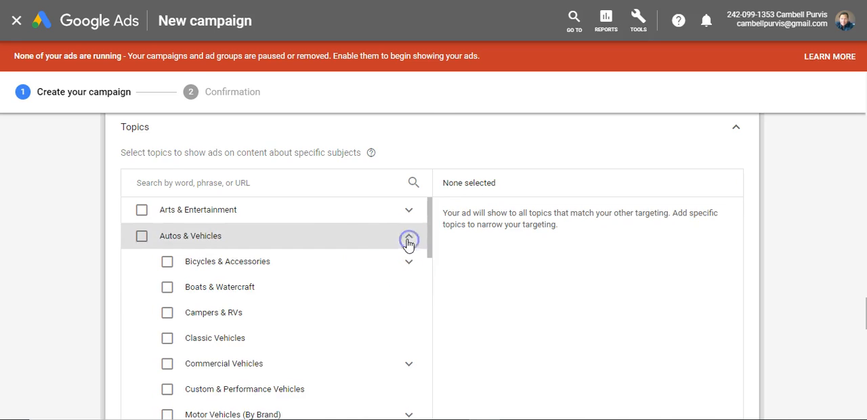
scroll(310, 187, down, 1)
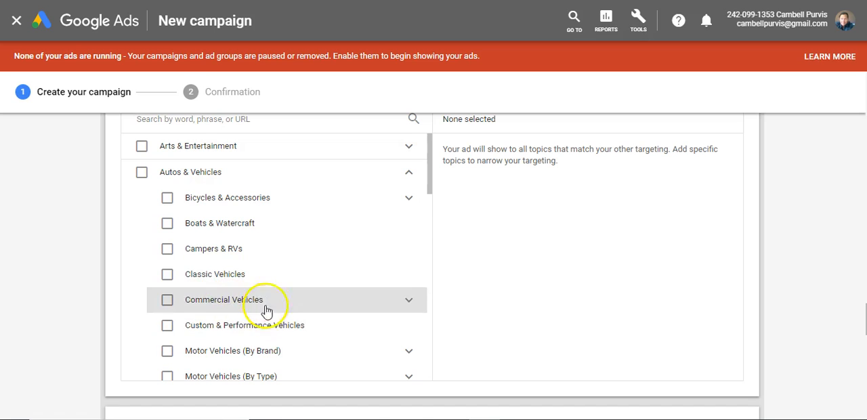
scroll(266, 304, down, 1)
scroll(239, 273, down, 3)
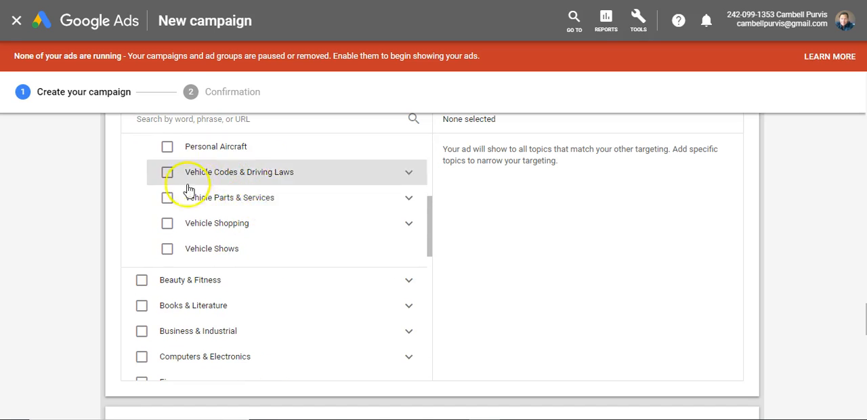
scroll(274, 287, down, 3)
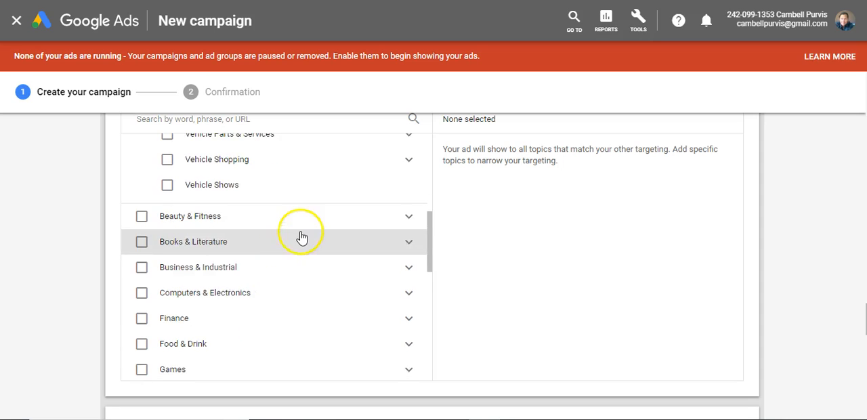
scroll(306, 236, down, 5)
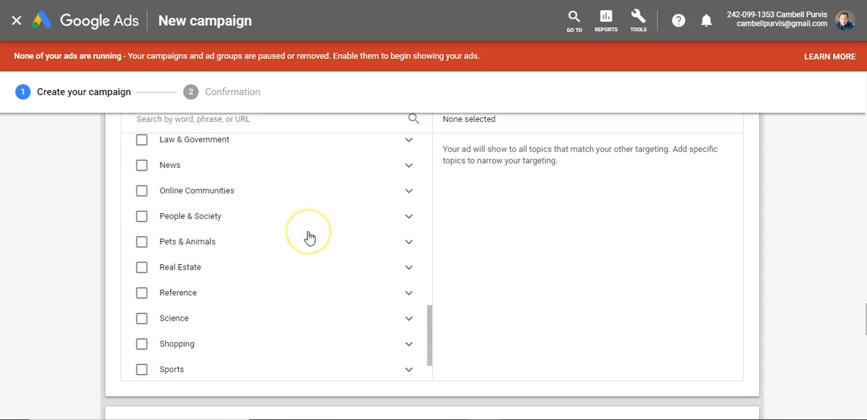
scroll(309, 237, up, 2)
scroll(308, 237, up, 10)
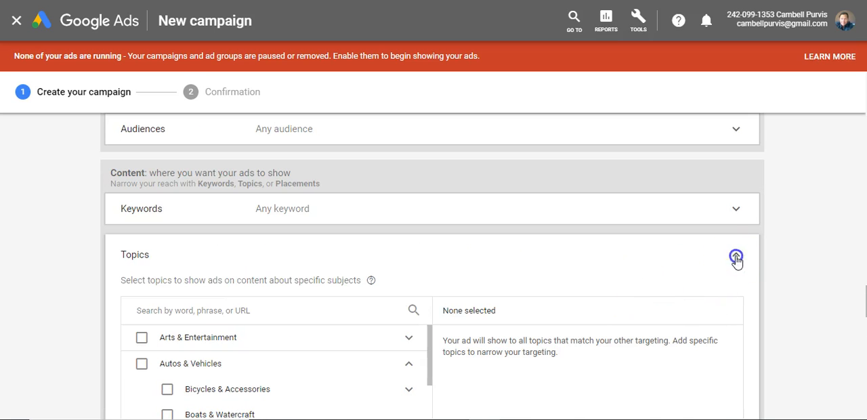
click(736, 254)
Look through the available placement types, including Websites and Apps.
scroll(447, 196, down, 1)
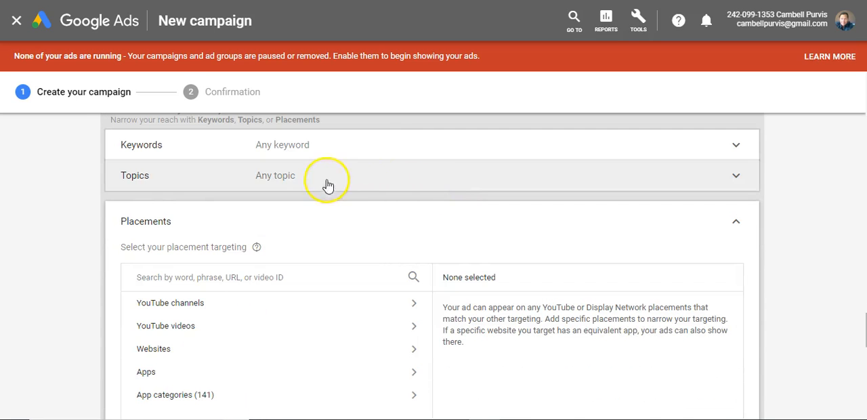
scroll(372, 169, down, 1)
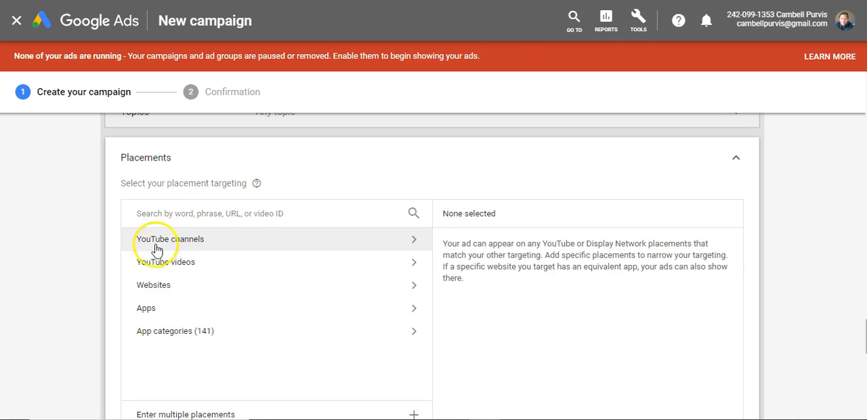
click(157, 290)
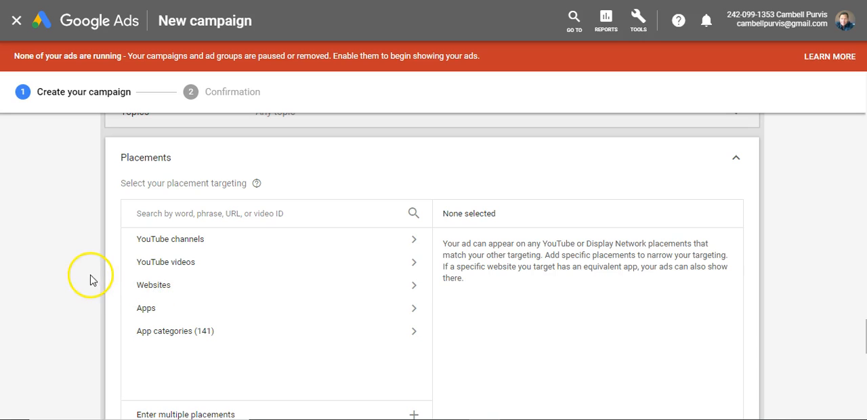
click(160, 316)
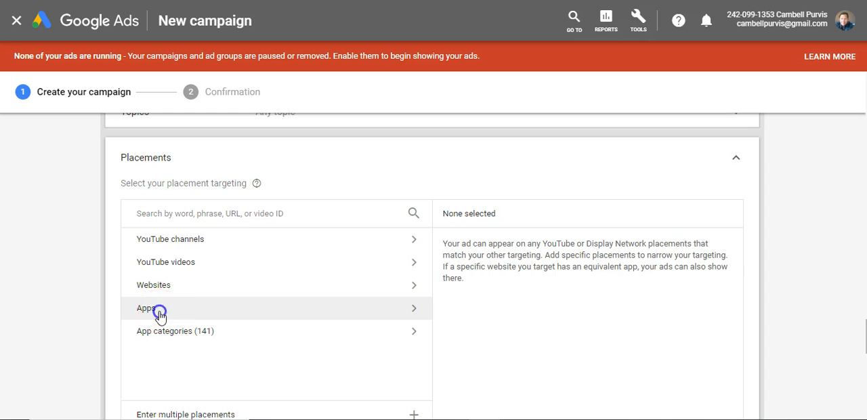
click(141, 251)
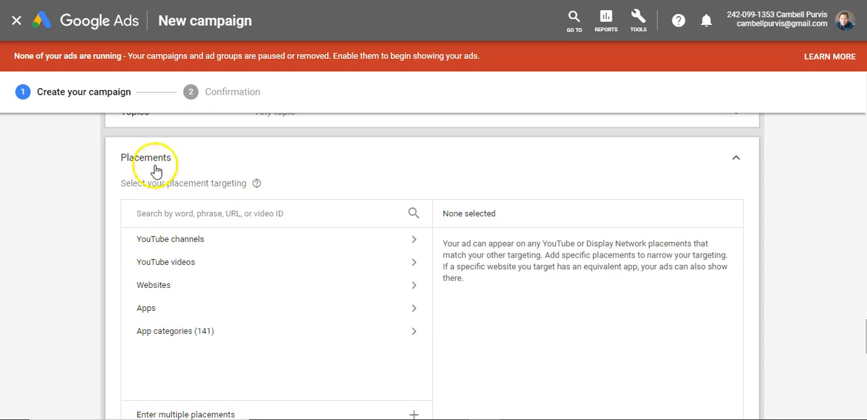
Open the YouTube channels placements and search the placement targeting for "Tony robbins".
click(174, 243)
click(209, 211)
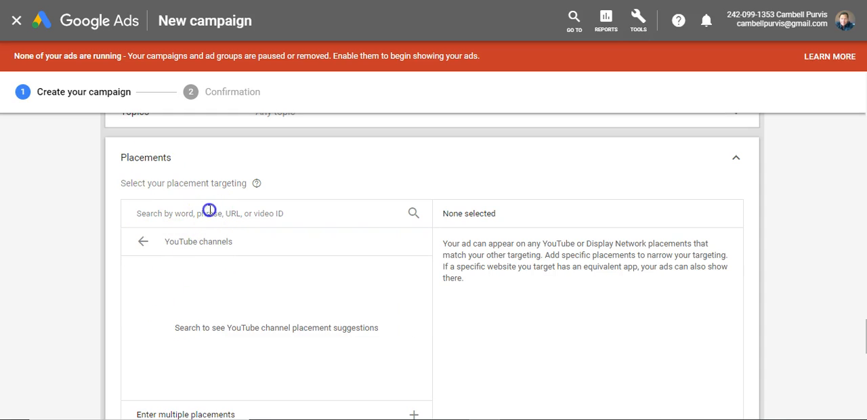
text(Tony robbins)
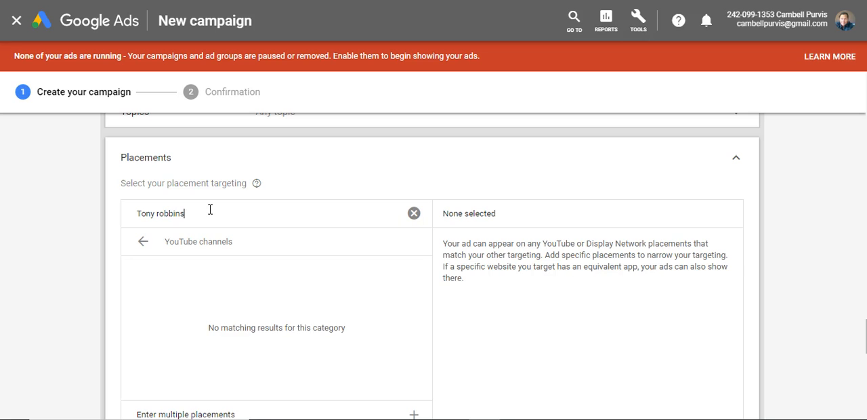
click(210, 212)
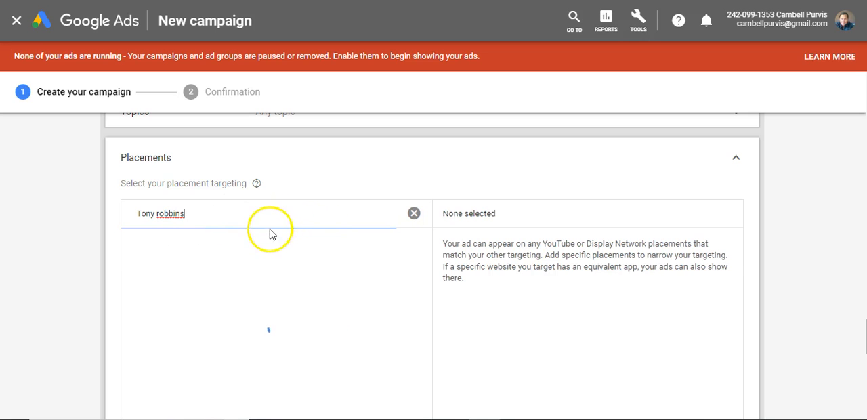
Add the Tony Robbins and Tony Robbins Love Relationship YouTube channels to the placement targeting.
scroll(270, 202, down, 1)
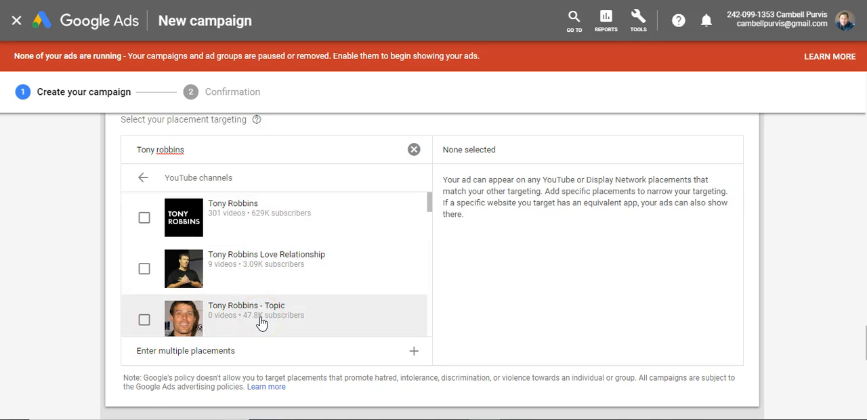
scroll(262, 324, down, 3)
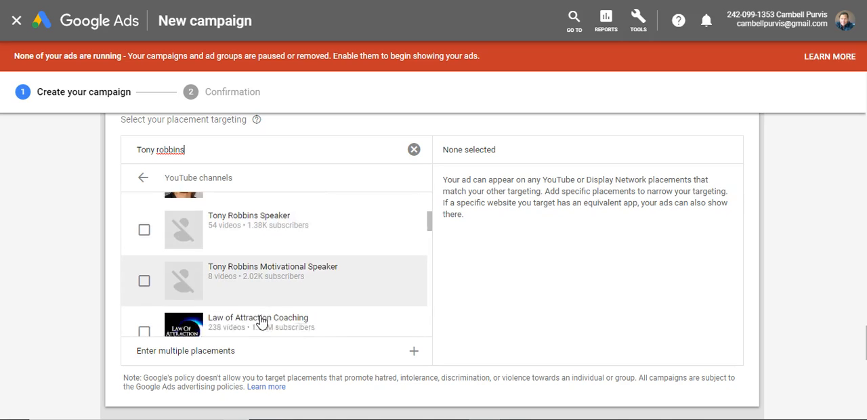
scroll(262, 323, down, 1)
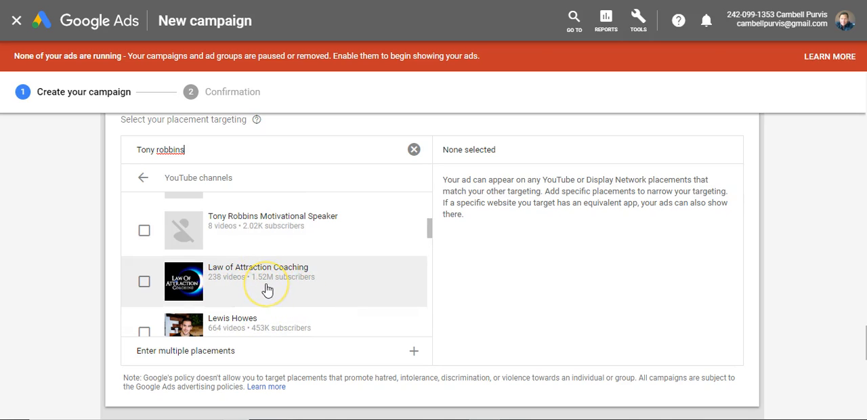
scroll(267, 290, down, 4)
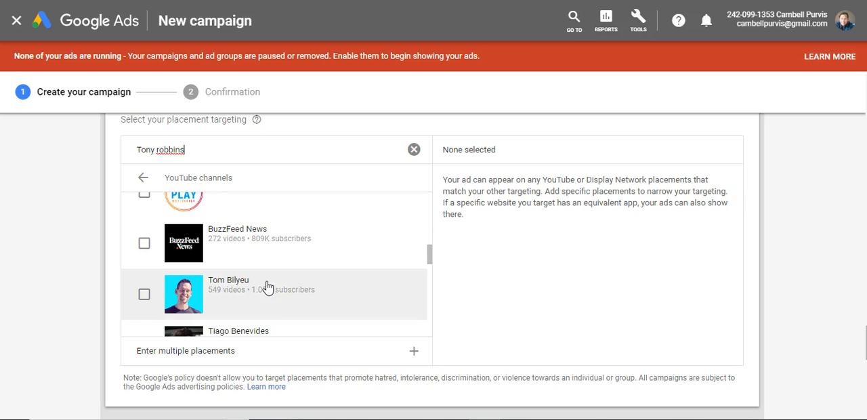
scroll(280, 316, up, 5)
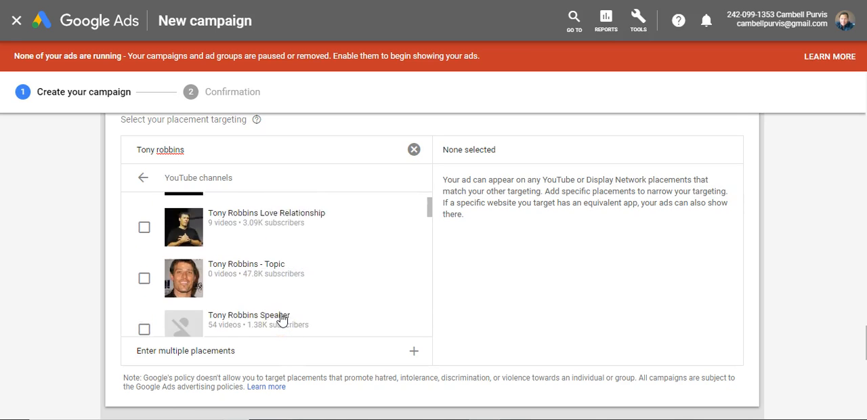
scroll(282, 318, up, 3)
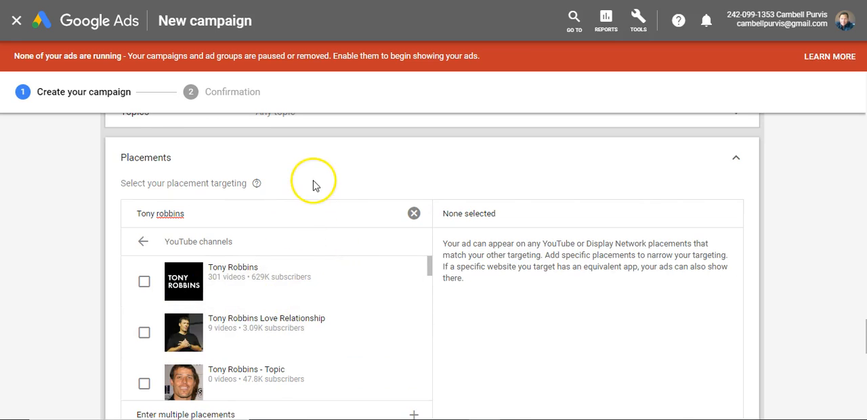
scroll(316, 196, down, 1)
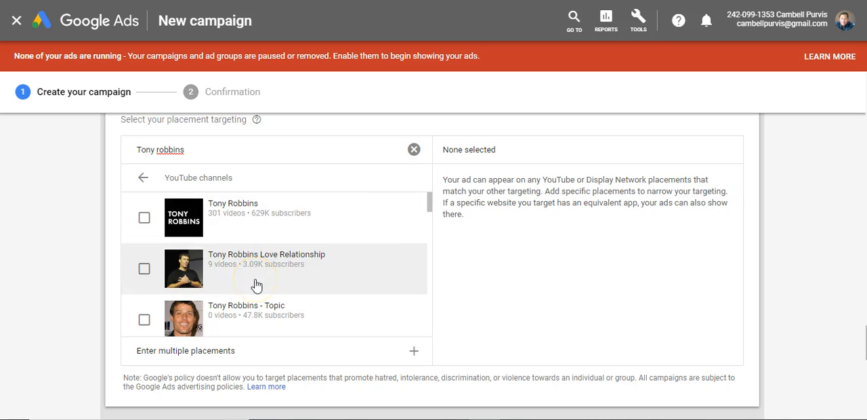
click(142, 219)
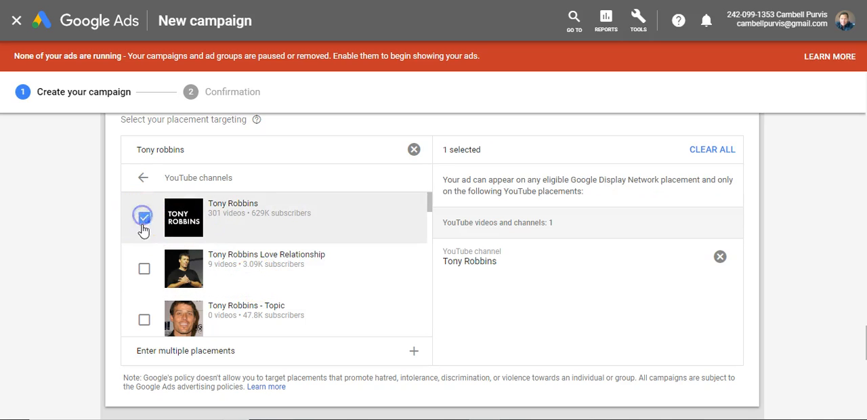
click(145, 269)
click(144, 271)
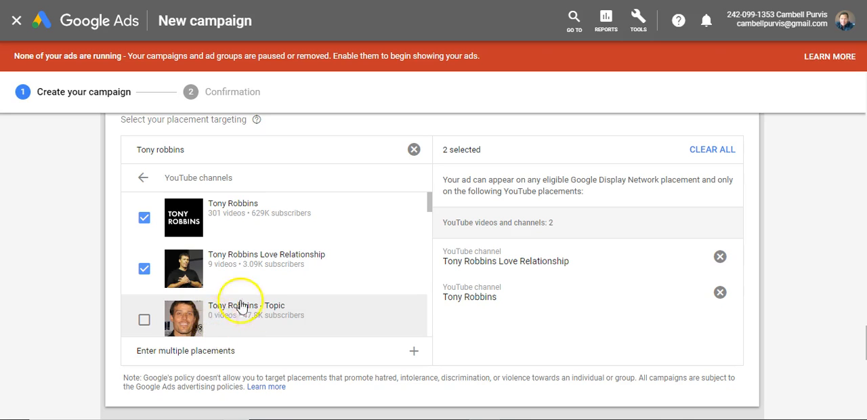
Switch to the YouTube videos placements and add the Team Fearless video "After This You'll Change How You Do Everything! - Tony Robbins".
scroll(240, 302, down, 1)
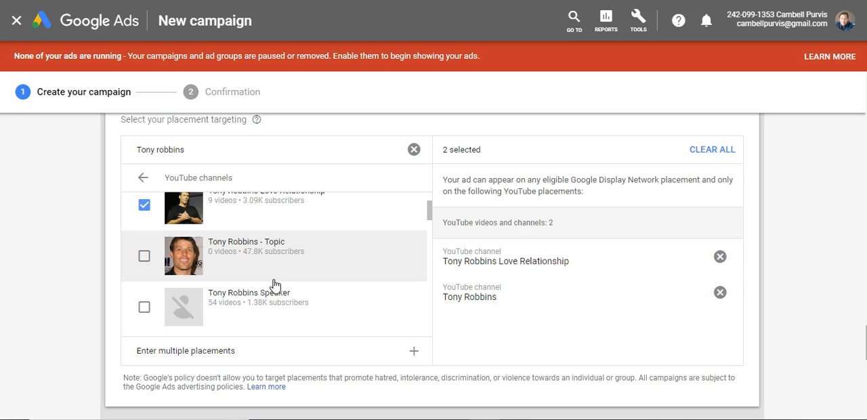
scroll(300, 285, up, 1)
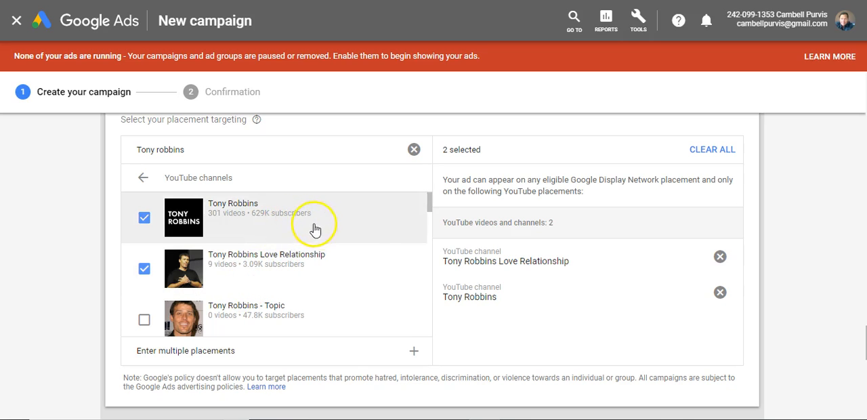
click(143, 177)
click(168, 204)
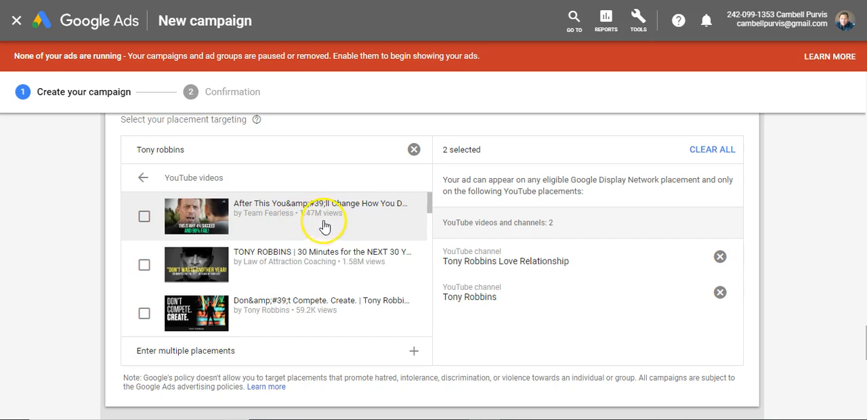
click(144, 218)
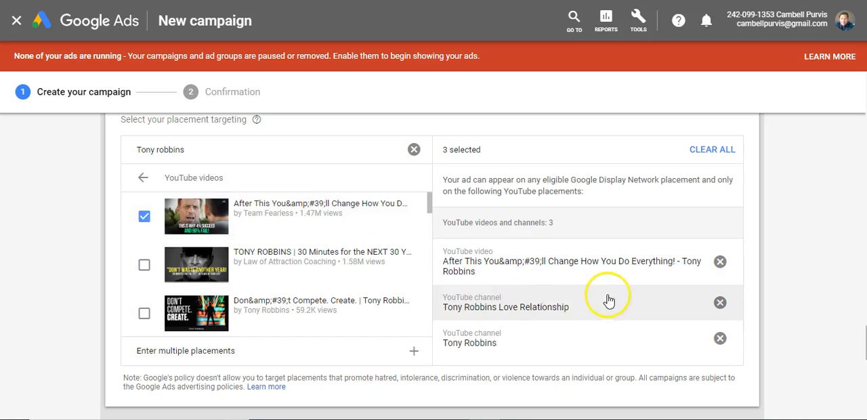
Look through the other YouTube videos found for Tony Robbins and review the selected placements.
scroll(512, 238, down, 1)
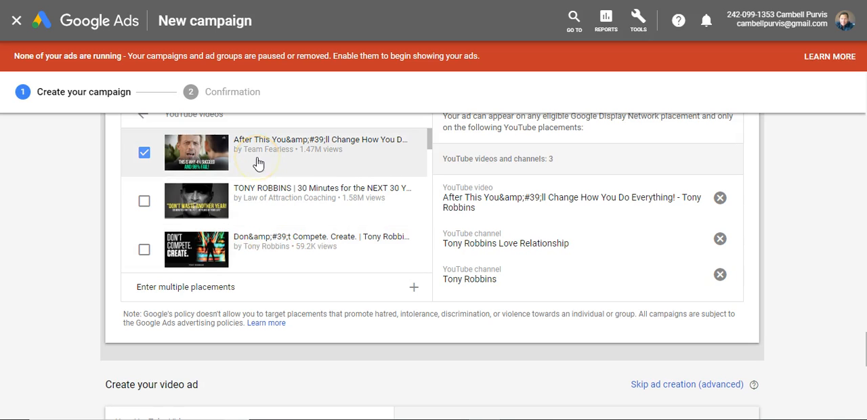
scroll(333, 205, down, 5)
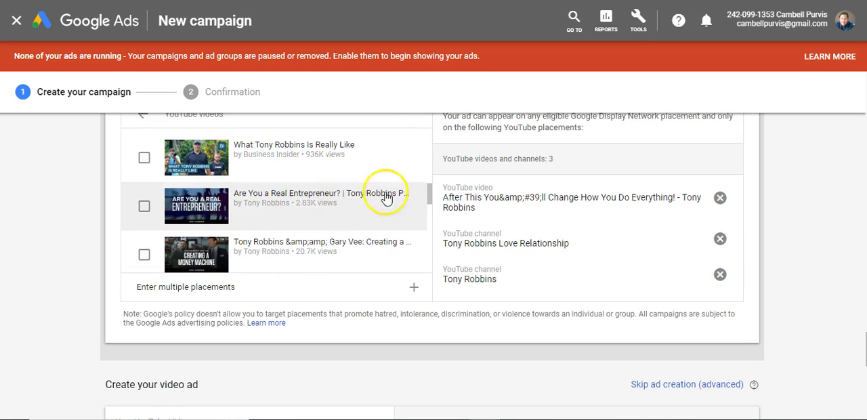
scroll(687, 210, down, 2)
scroll(739, 245, up, 2)
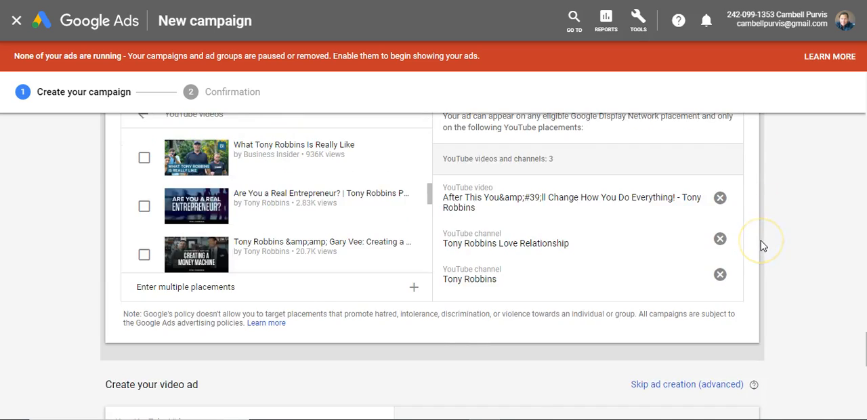
scroll(763, 246, up, 2)
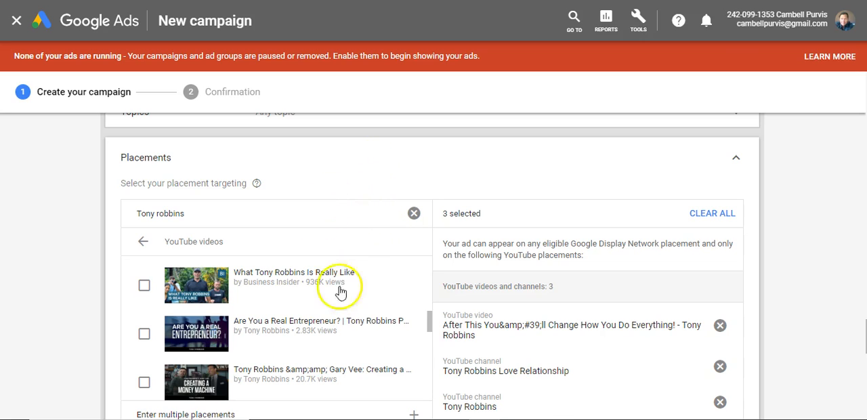
scroll(399, 254, down, 2)
scroll(400, 251, down, 5)
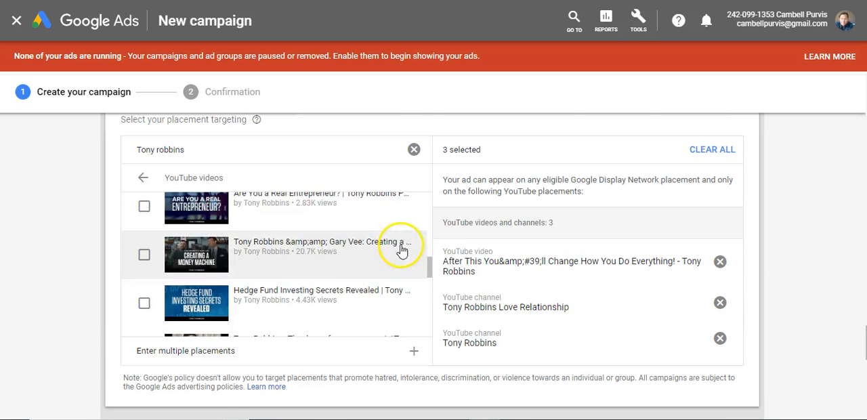
Search for "tony robbins" in the video ad section and use Team Fearless's "After This You'll Change How You Do Everything!" as the ad video.
scroll(513, 225, down, 3)
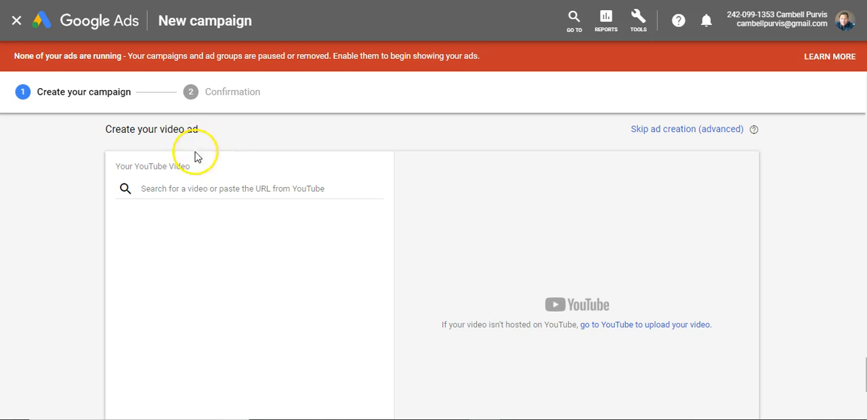
click(196, 189)
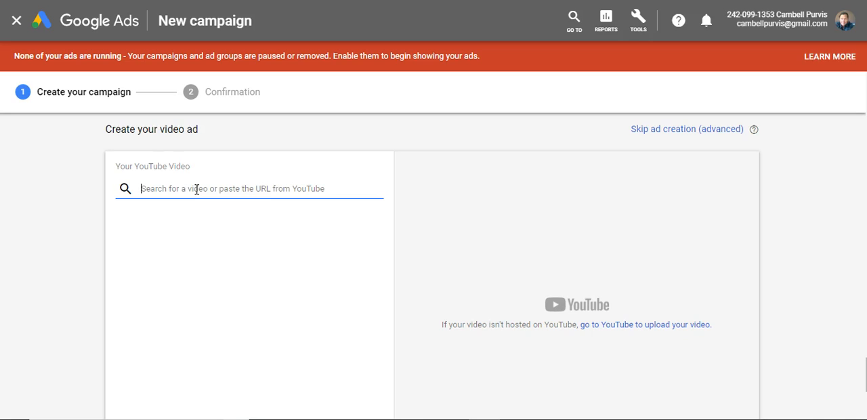
text(to)
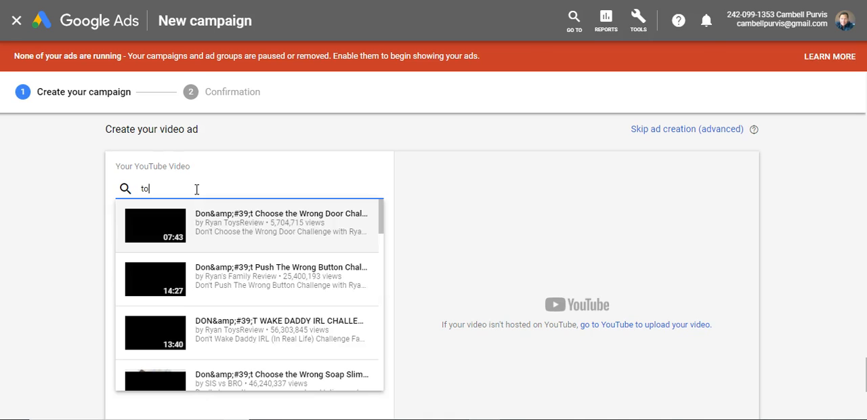
text(ny robbins)
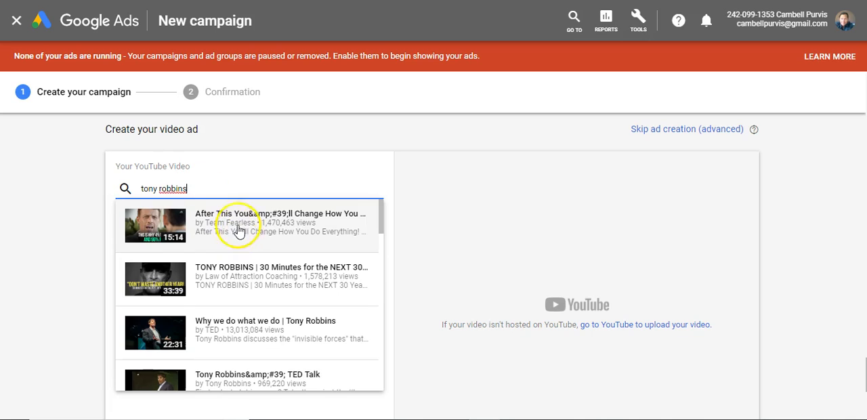
click(242, 224)
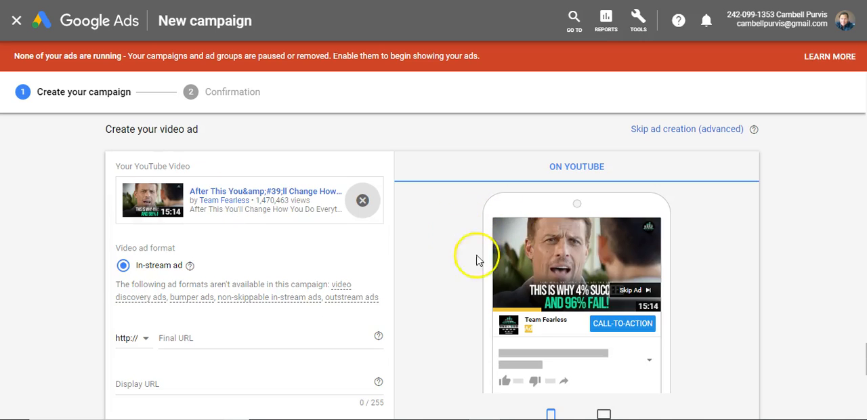
Set both the final URL and the display URL of the in-stream ad to own-your-potential.com.
scroll(274, 208, down, 2)
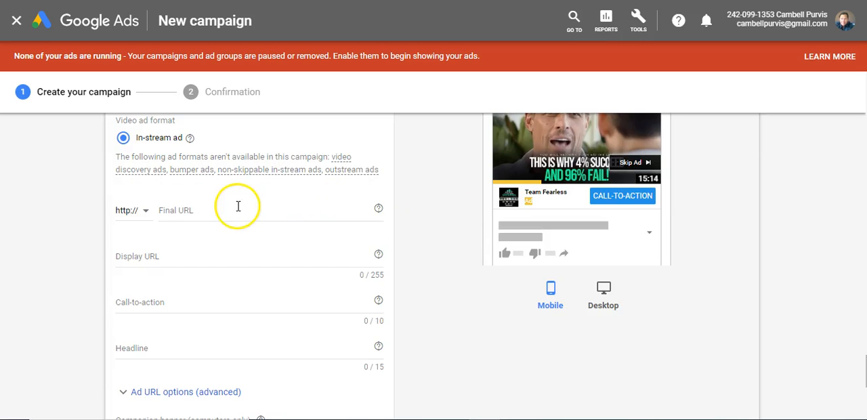
click(201, 211)
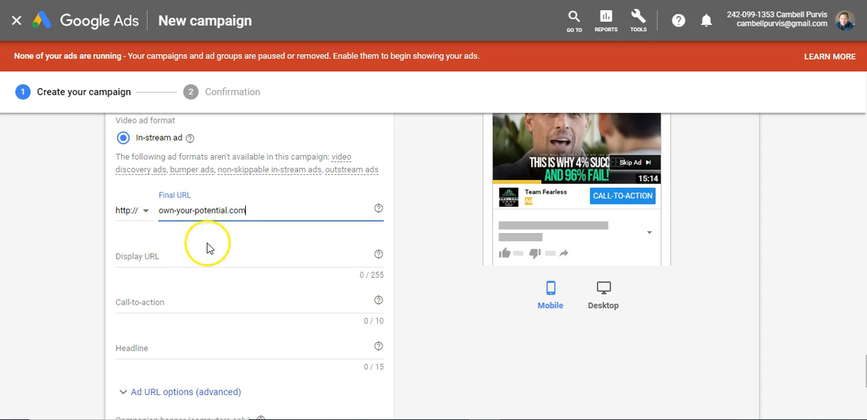
scroll(210, 258, down, 1)
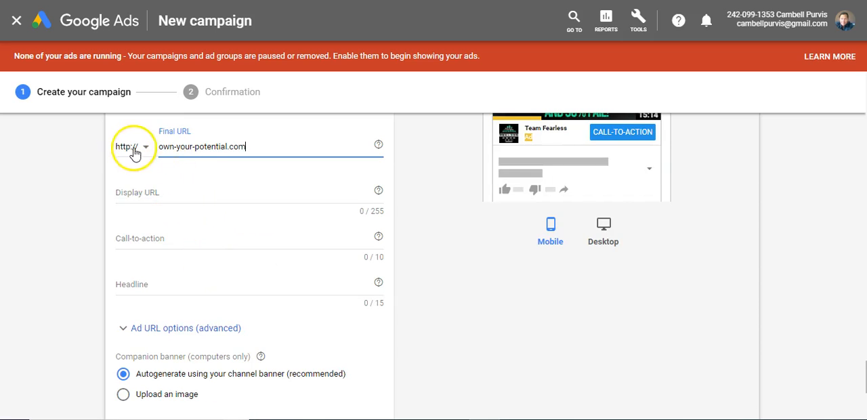
click(170, 193)
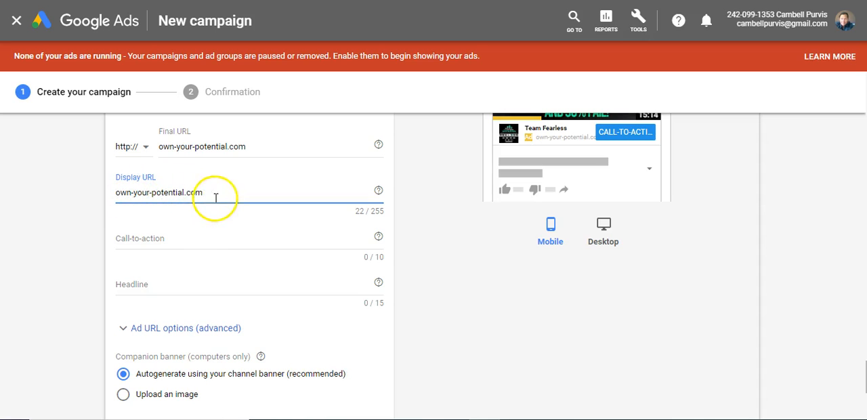
Set the ad's call-to-action to "Click Here" and its headline to "Get Yours Now".
click(189, 239)
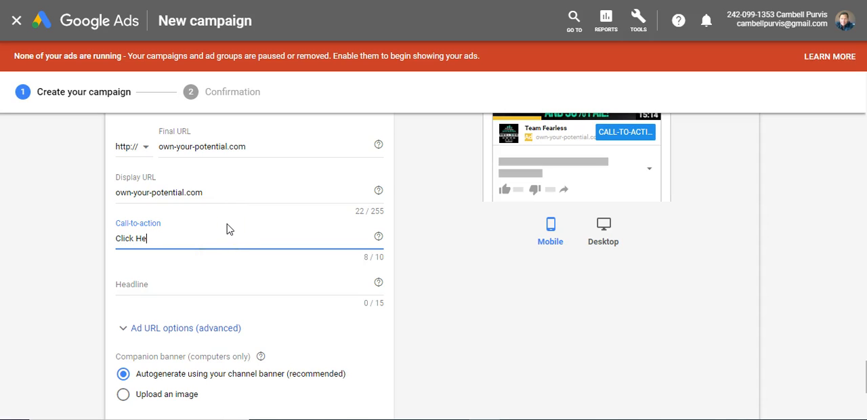
text(Click Here)
click(168, 283)
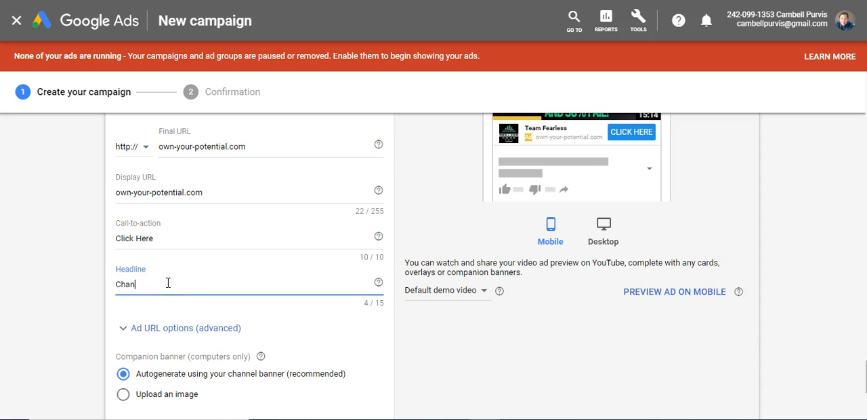
text(Change Your Life)
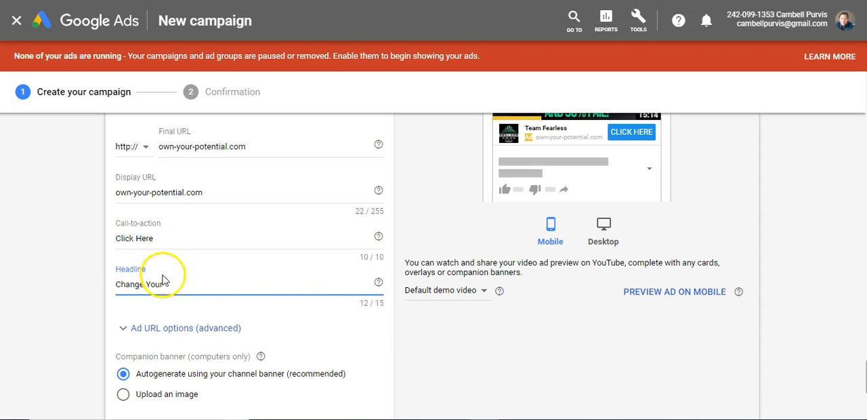
drag(170, 285, 113, 287)
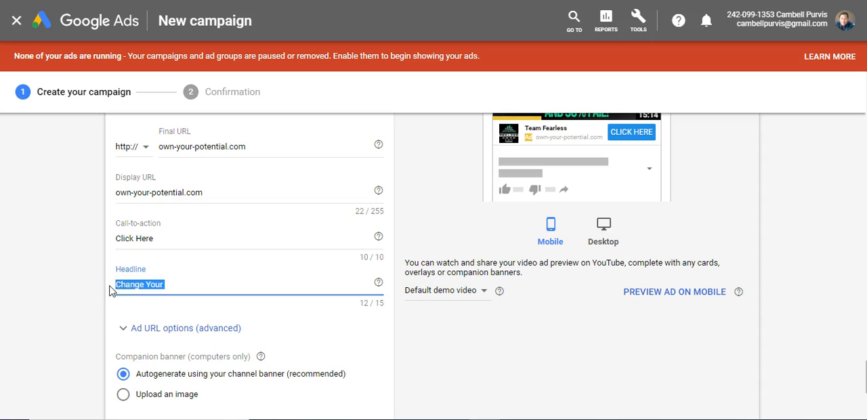
text(Get)
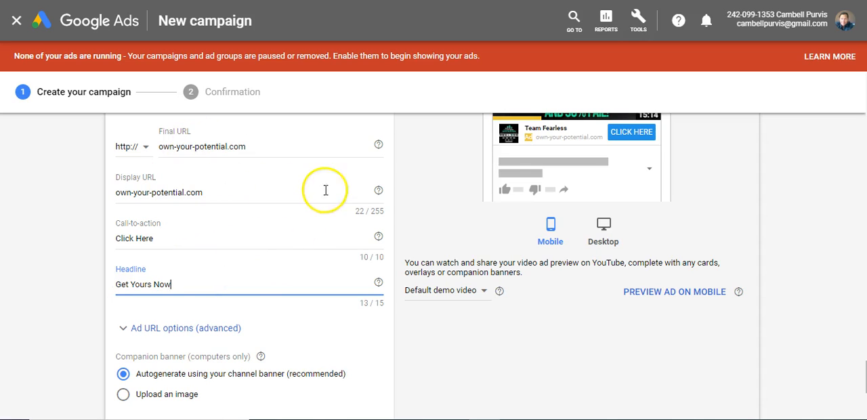
Try to save the campaign and continue to confirmation with the ad name left blank.
scroll(265, 187, down, 2)
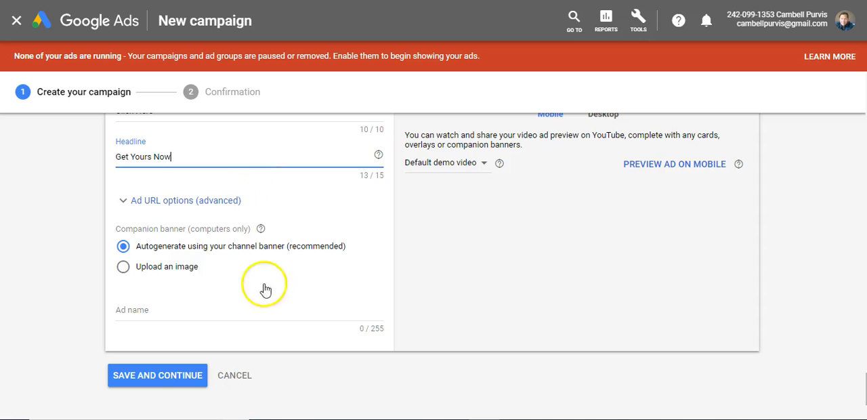
scroll(168, 219, down, 1)
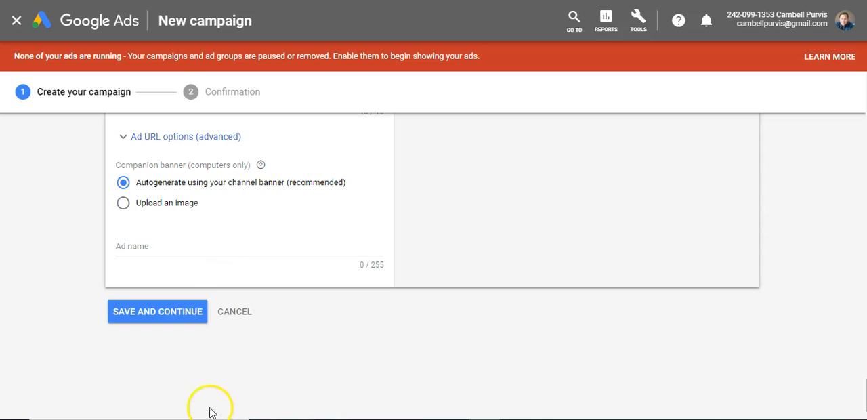
click(160, 315)
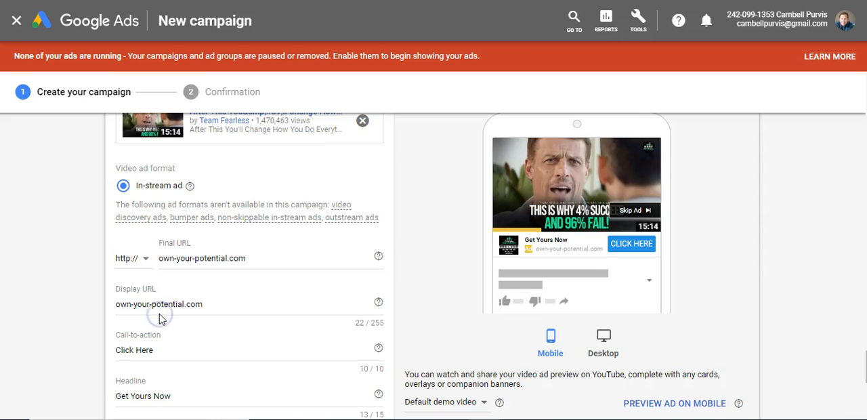
Name the in-stream ad "Ad 1" and save the campaign, continuing to the confirmation.
scroll(329, 252, down, 2)
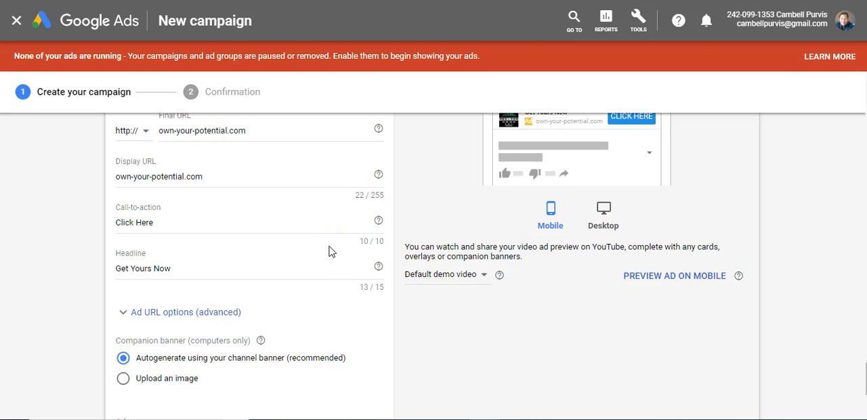
scroll(328, 252, down, 3)
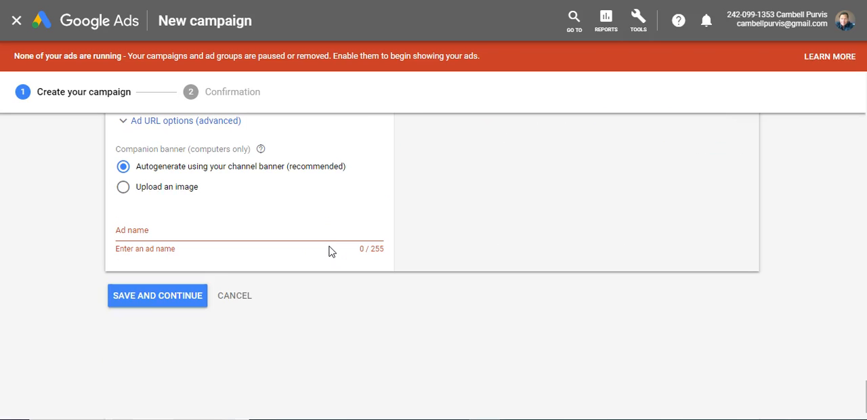
click(173, 234)
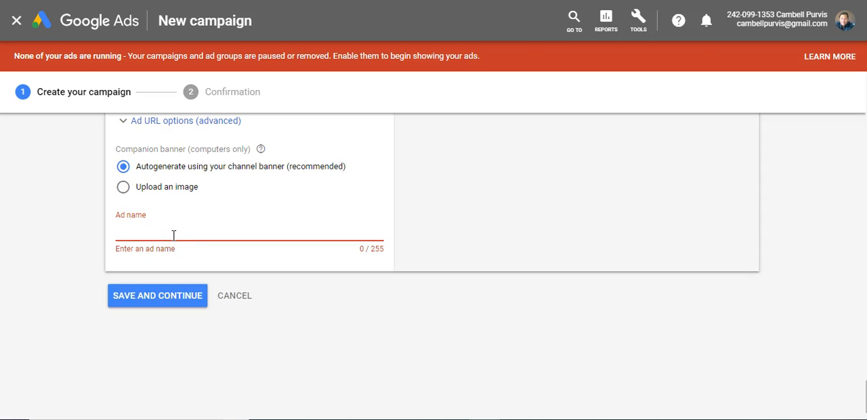
text(Ad 1)
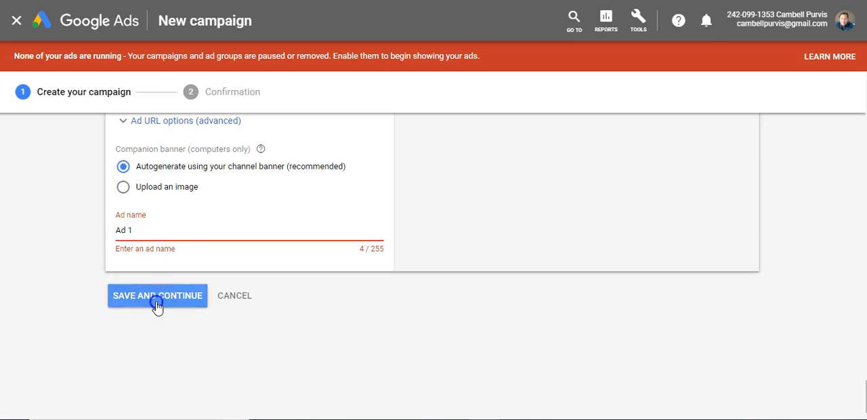
click(157, 303)
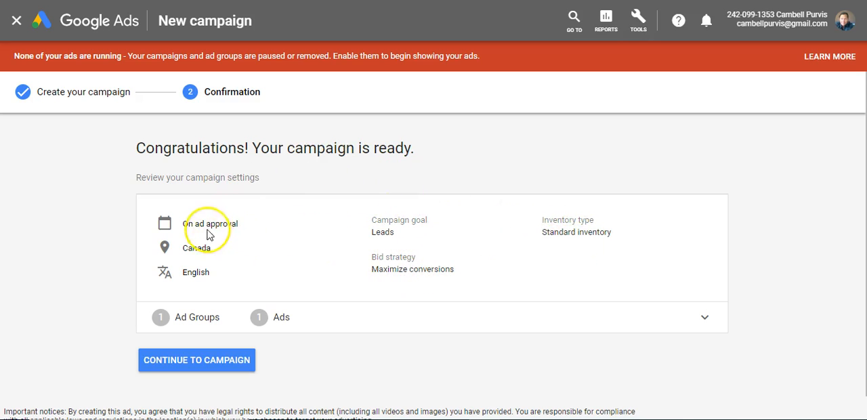
Continue from the confirmation to the new Test 1 campaign and pause its ad group Ad 1.
scroll(294, 245, down, 1)
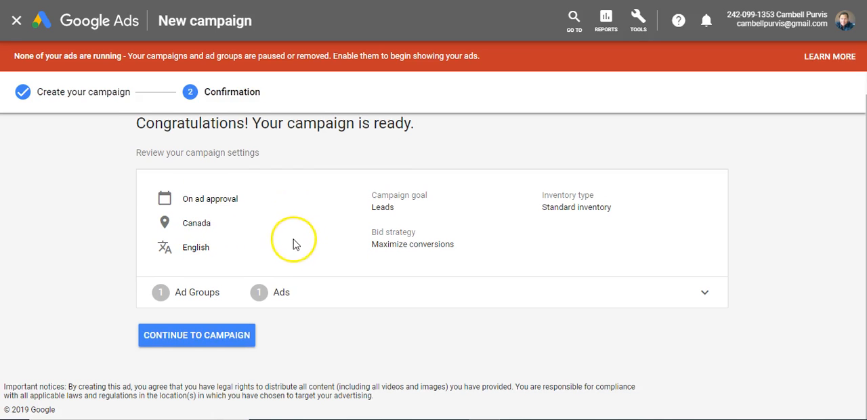
click(205, 338)
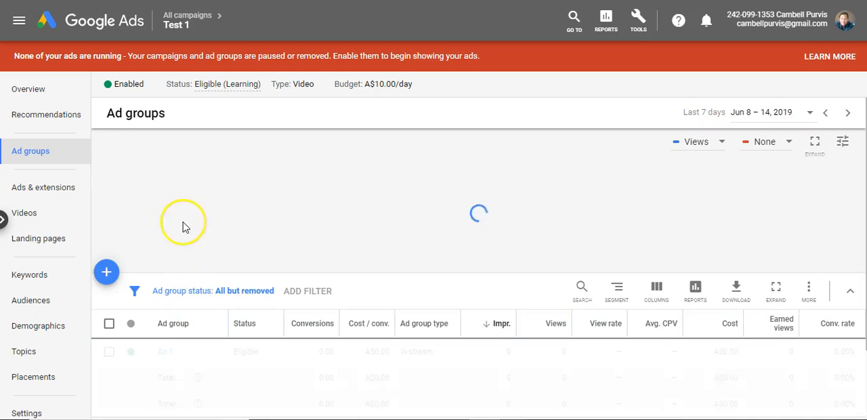
scroll(194, 203, down, 1)
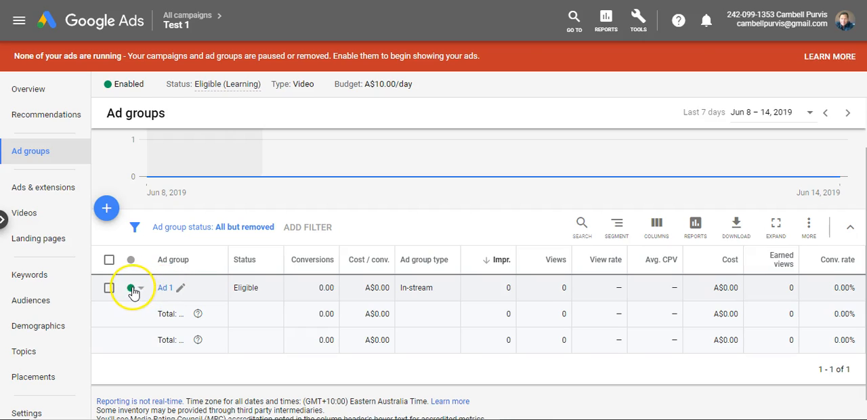
click(135, 292)
click(164, 317)
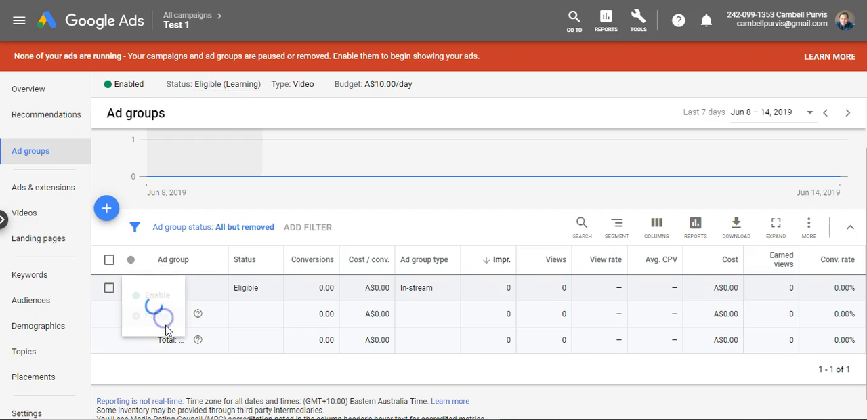